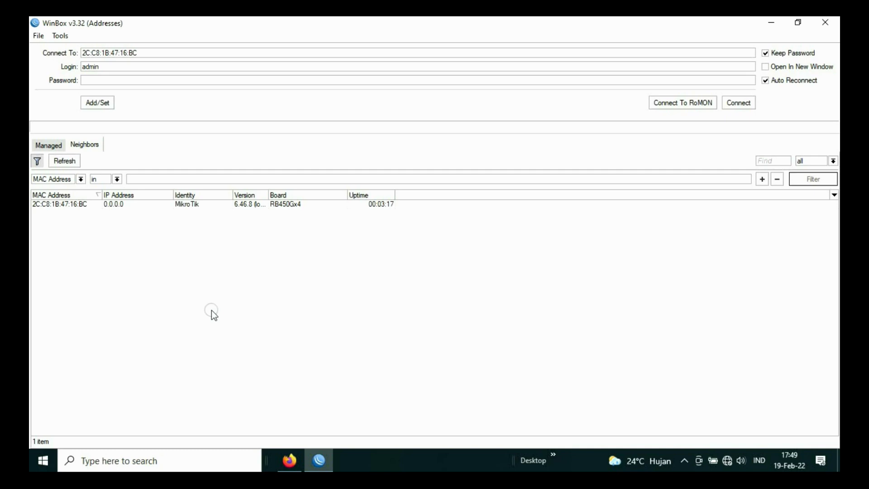
Step: Connect to the RB450Gx4 router by its MAC address from the Neighbors list
click(67, 204)
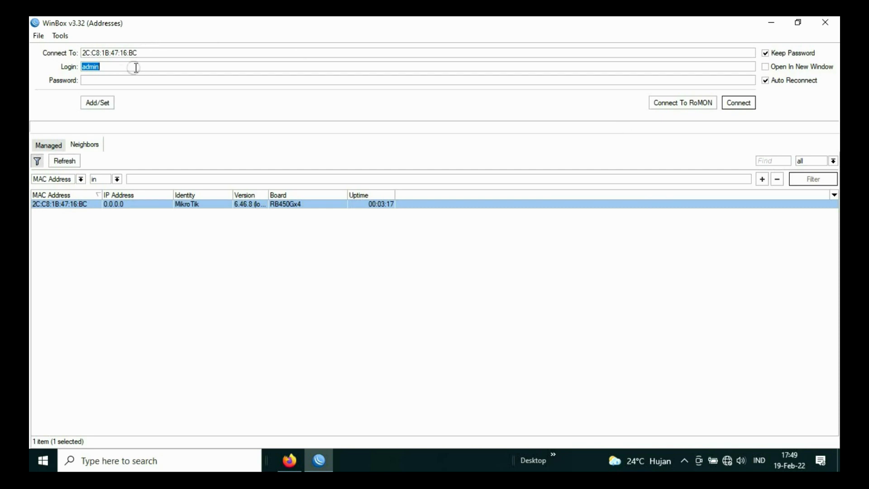
click(741, 102)
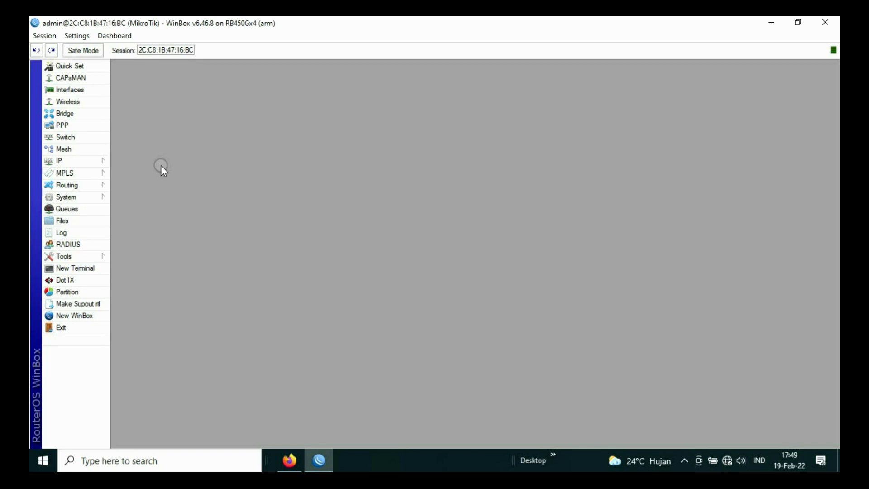
Step: Cancel the configuration reset unchanged and list the router's ether1–ether5 interfaces
click(77, 186)
click(80, 197)
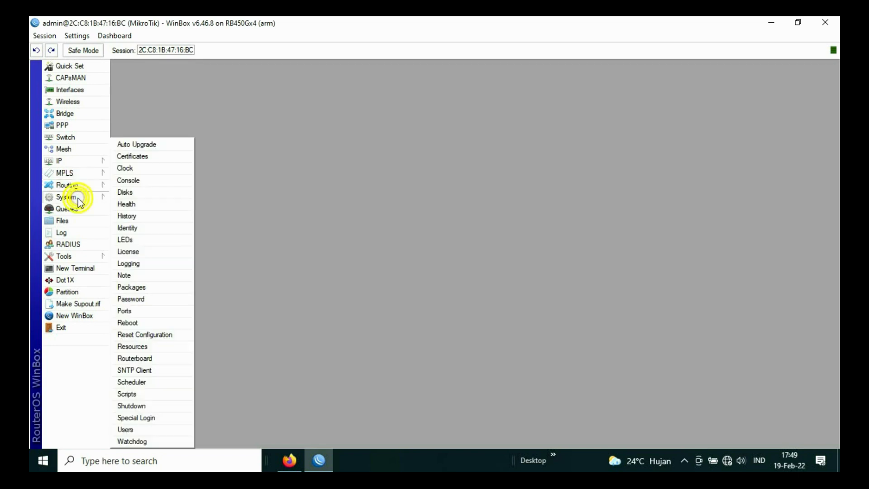
click(149, 335)
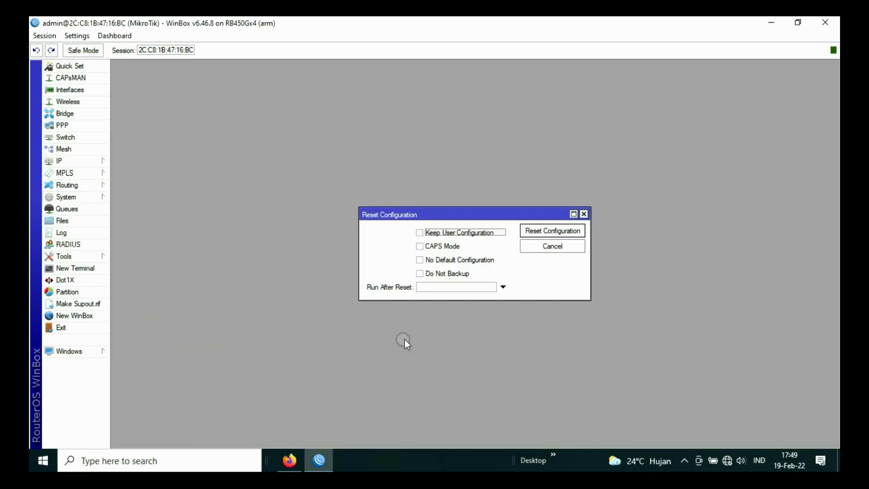
click(419, 259)
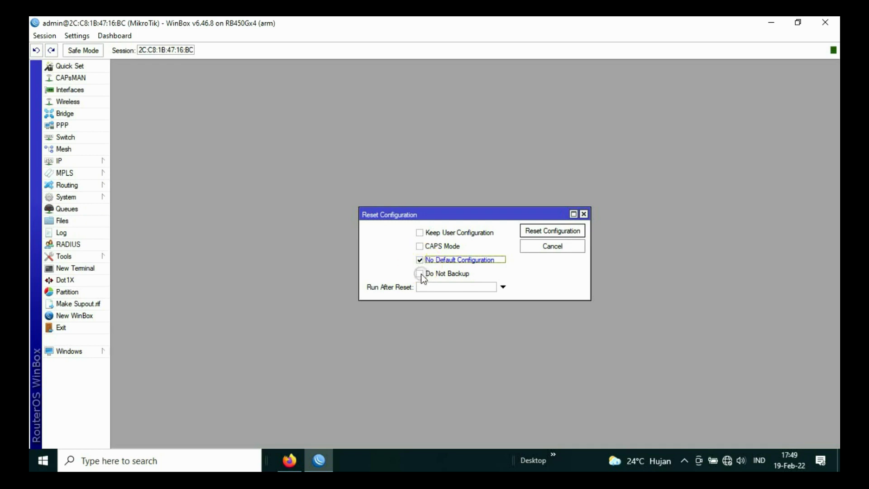
click(430, 274)
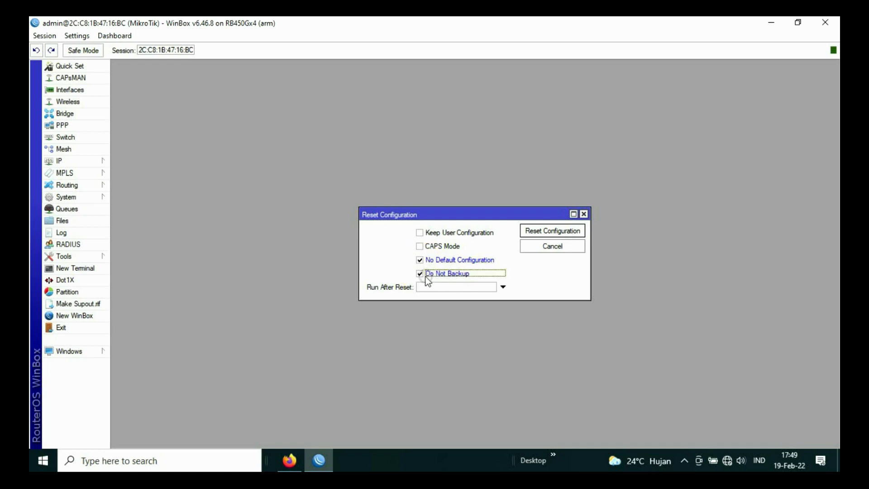
click(424, 274)
click(421, 260)
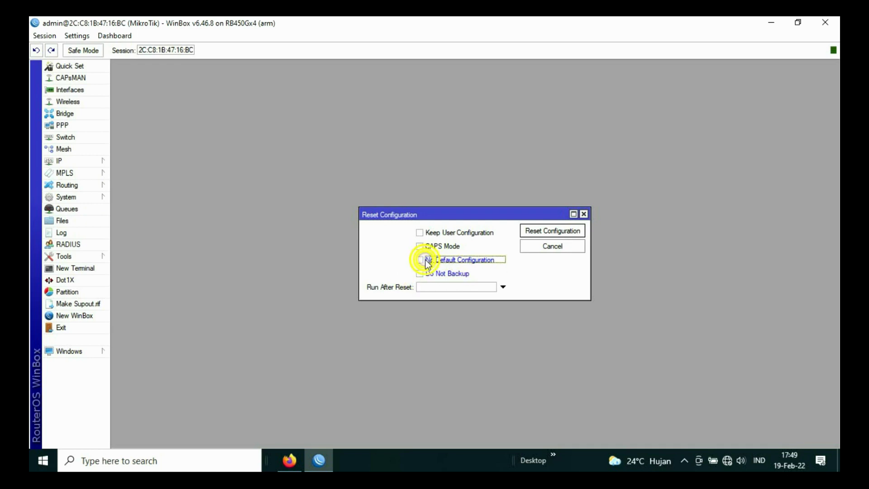
click(555, 249)
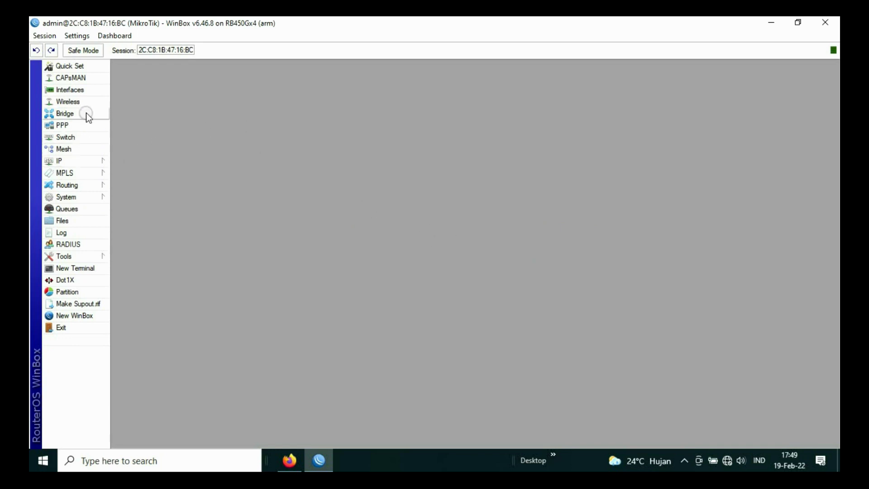
click(81, 91)
click(129, 80)
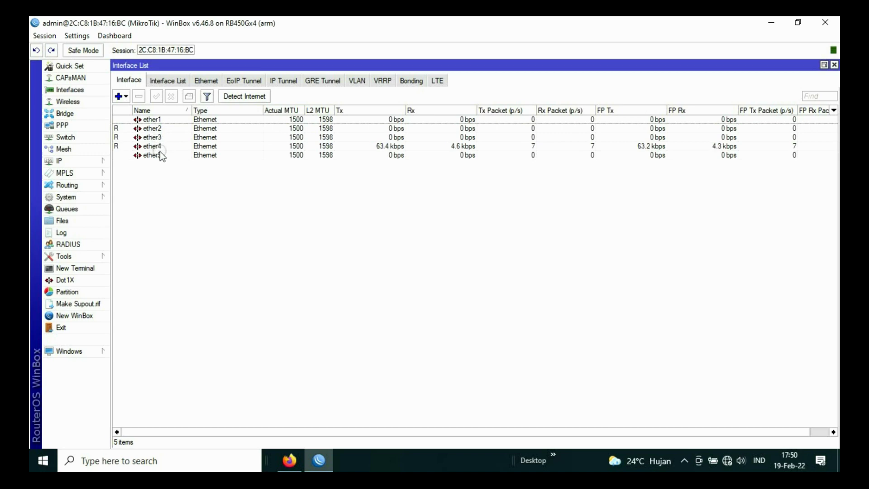
Step: Select ether4 in the Interface List to check its running status and traffic
click(159, 149)
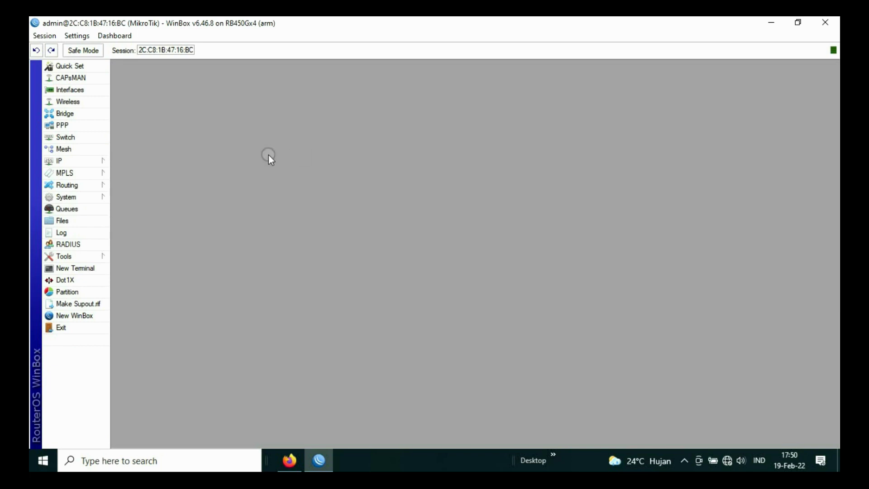
Step: Add a DHCP client on ether2 in IP > DHCP Client
click(72, 161)
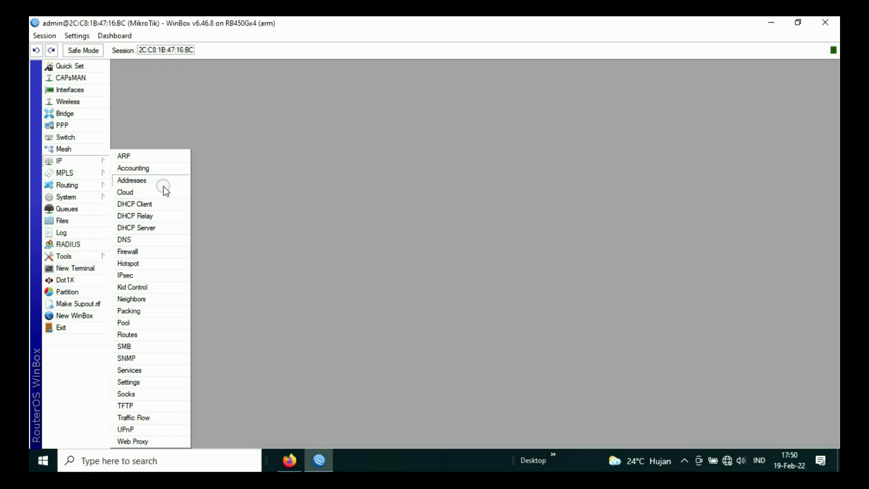
click(144, 203)
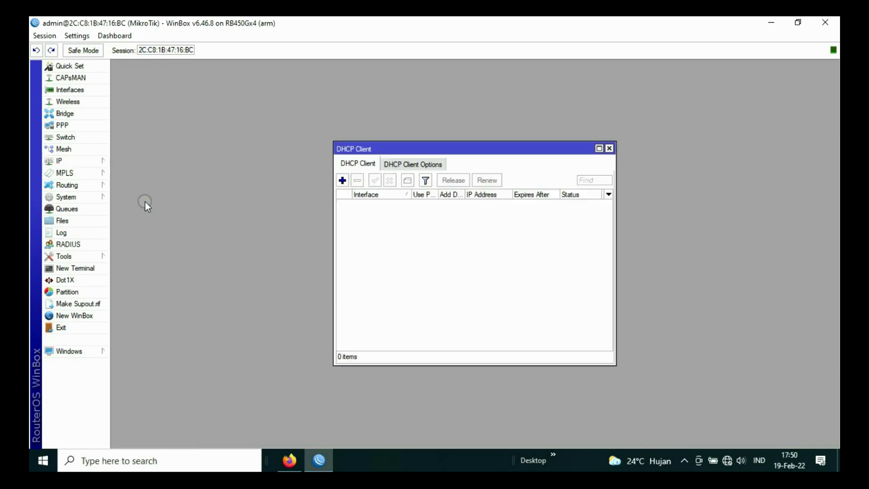
click(343, 180)
click(469, 199)
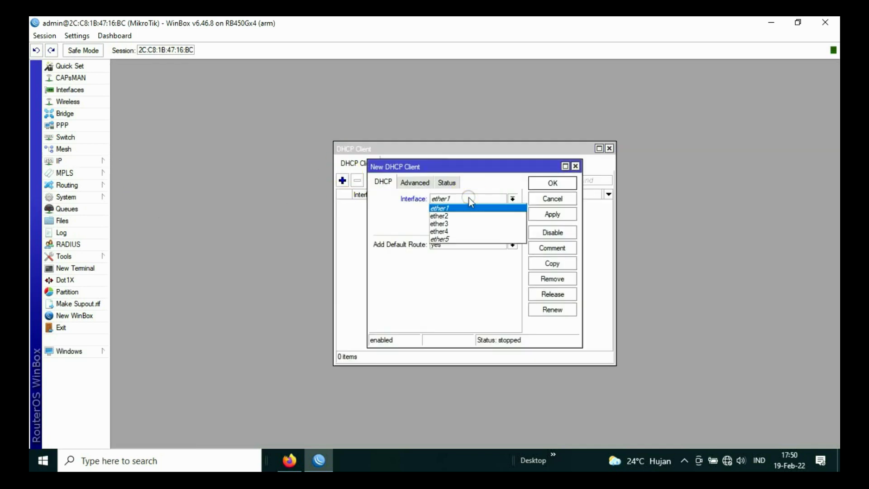
click(450, 216)
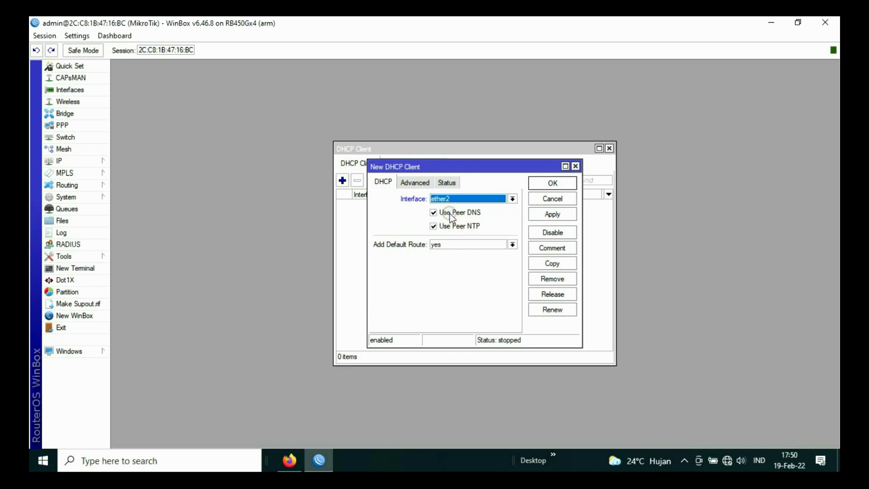
click(549, 216)
click(551, 182)
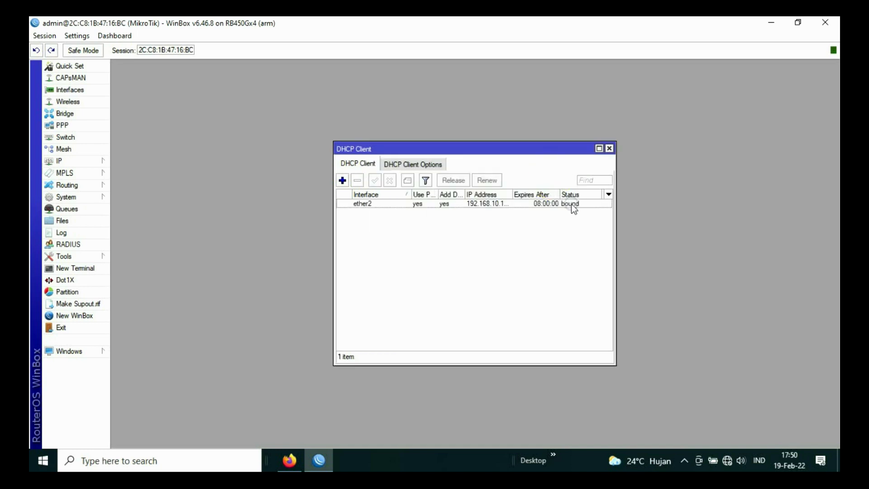
Step: Add a second DHCP client on ether3 and close the DHCP Client list
click(341, 181)
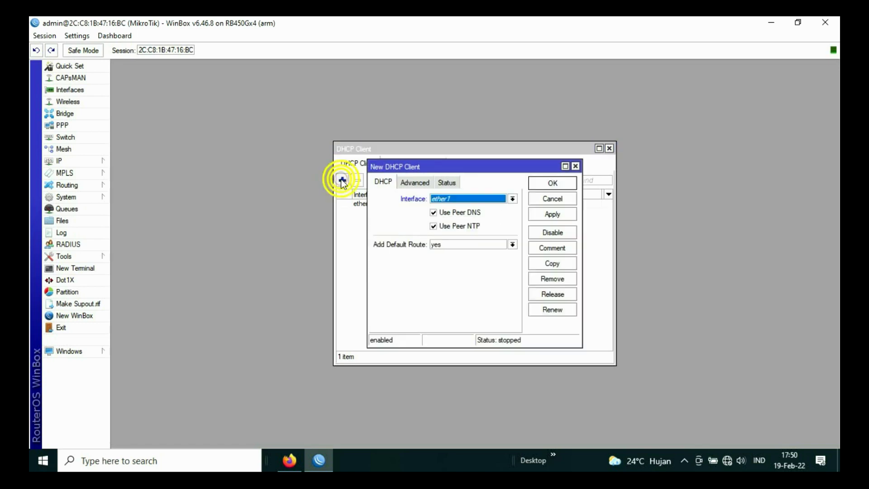
click(460, 198)
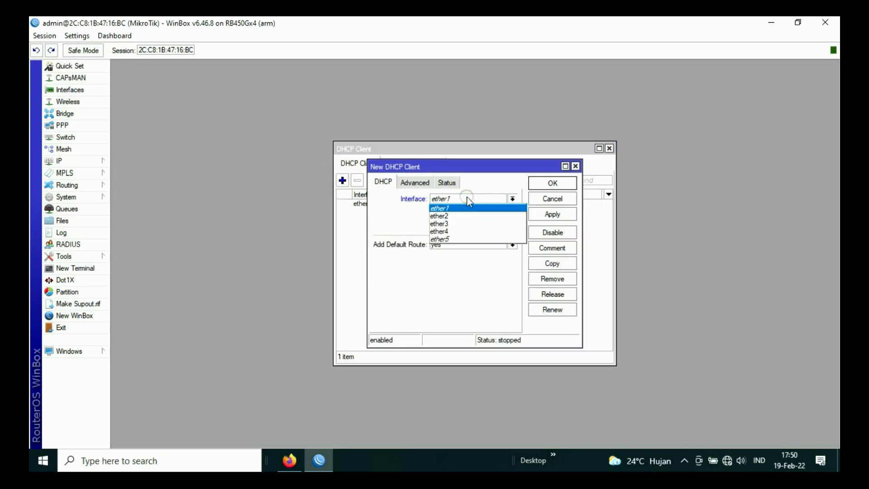
click(458, 224)
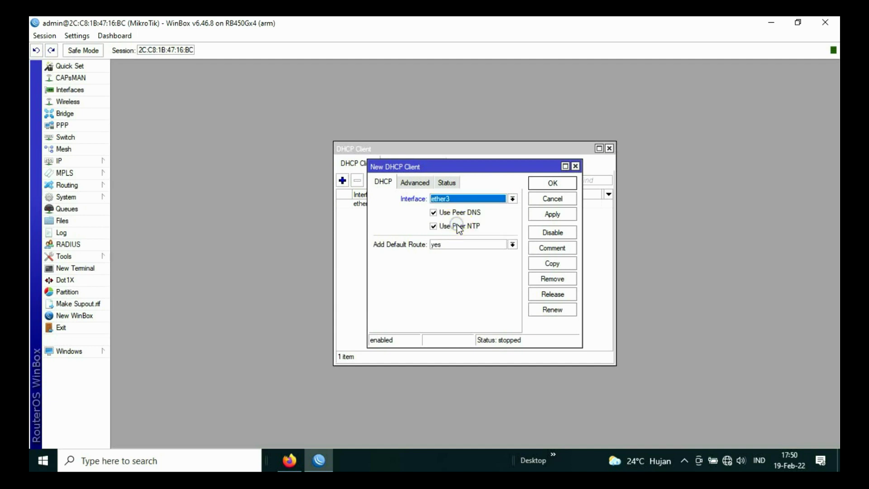
click(553, 215)
click(553, 183)
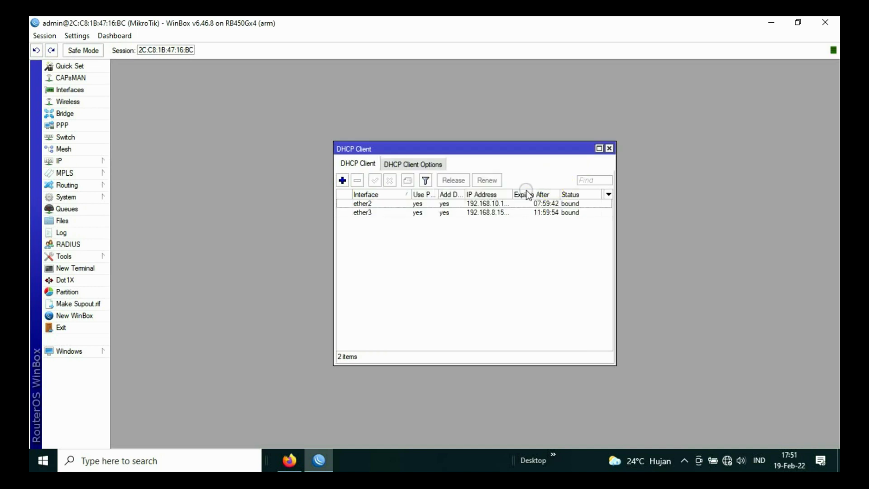
click(609, 148)
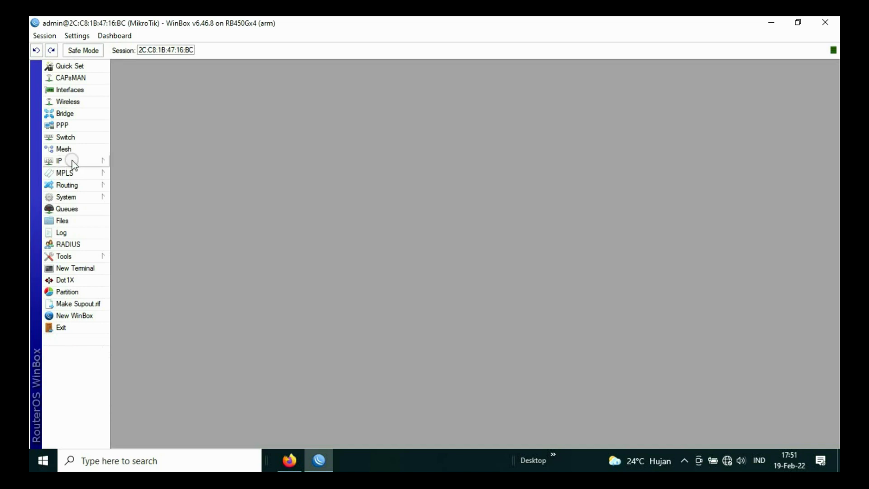
Step: Add the static address 10.10.10.1/24 on ether4 in IP > Addresses
click(72, 161)
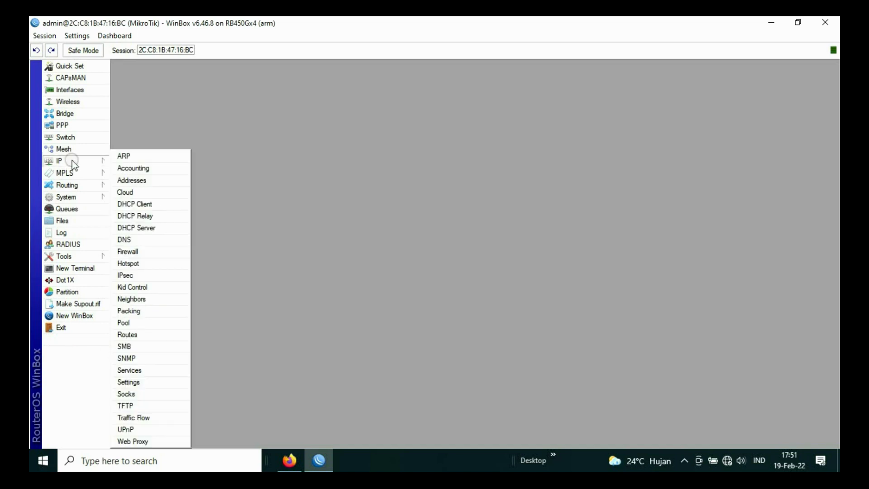
click(131, 180)
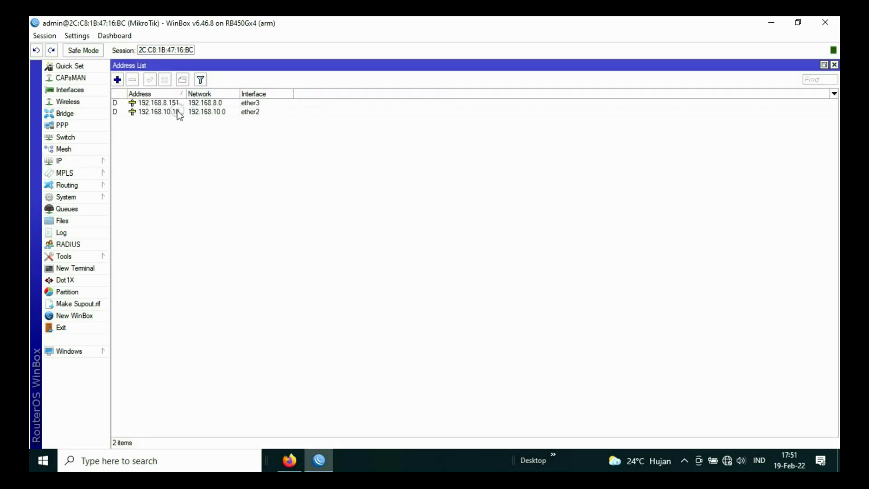
click(118, 80)
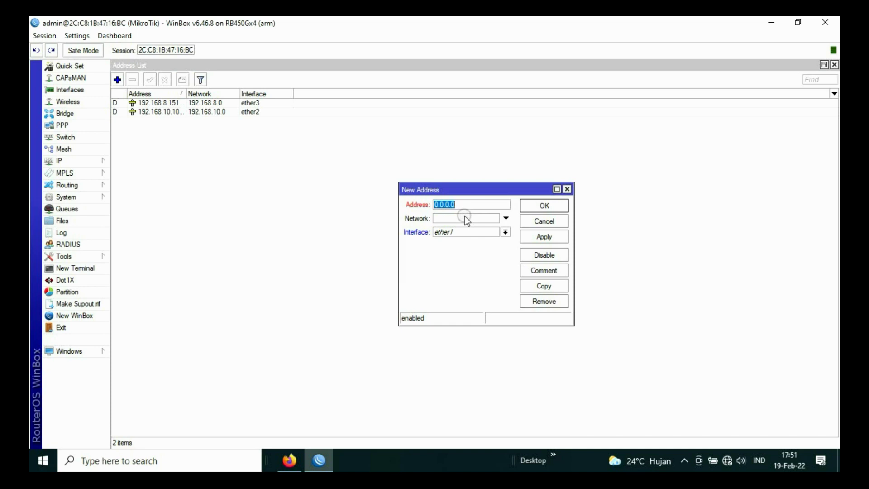
click(505, 232)
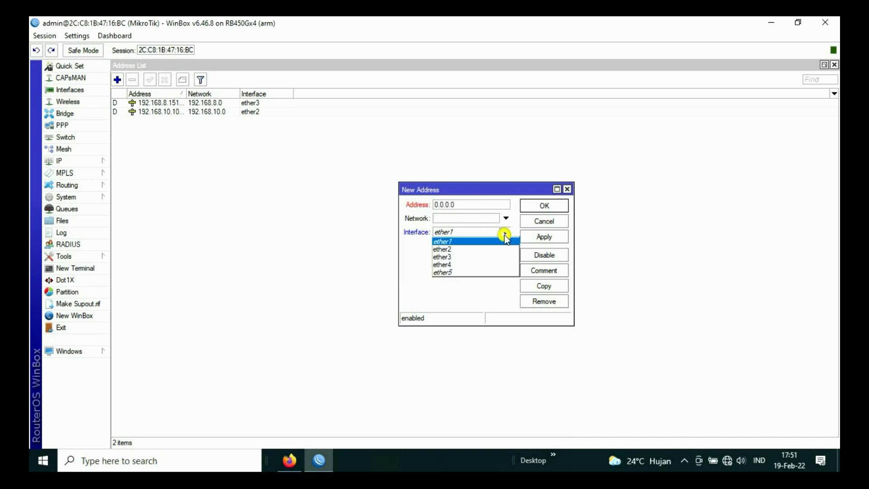
click(463, 265)
double_click(471, 205)
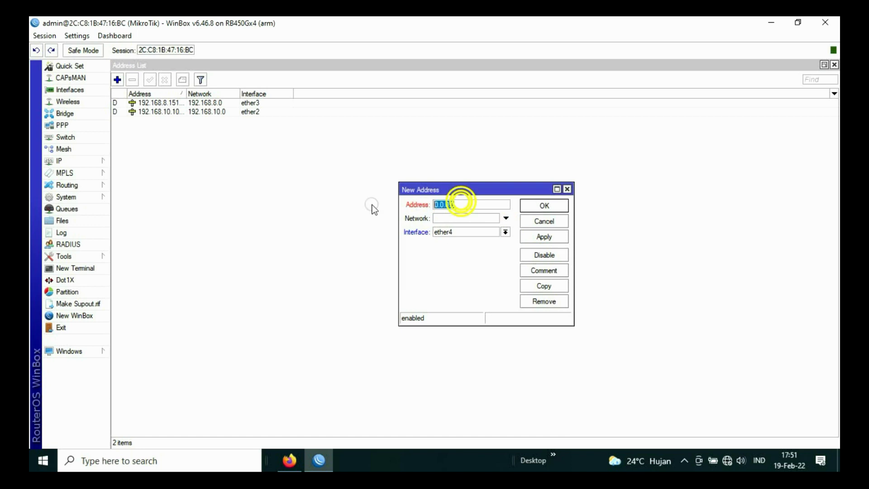
text(10.)
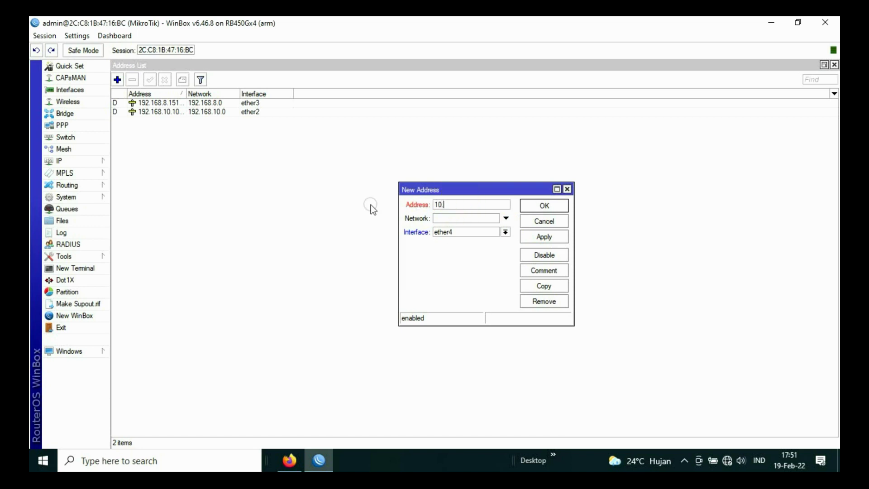
text(10.10.1/24)
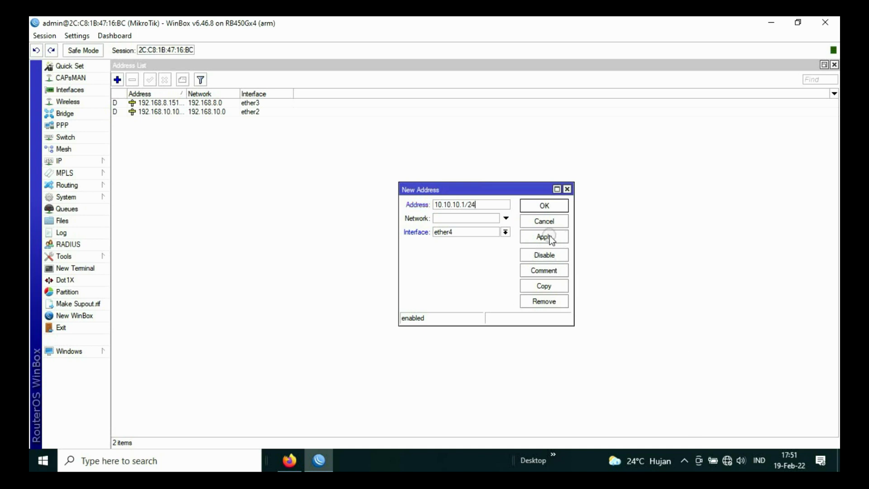
click(549, 235)
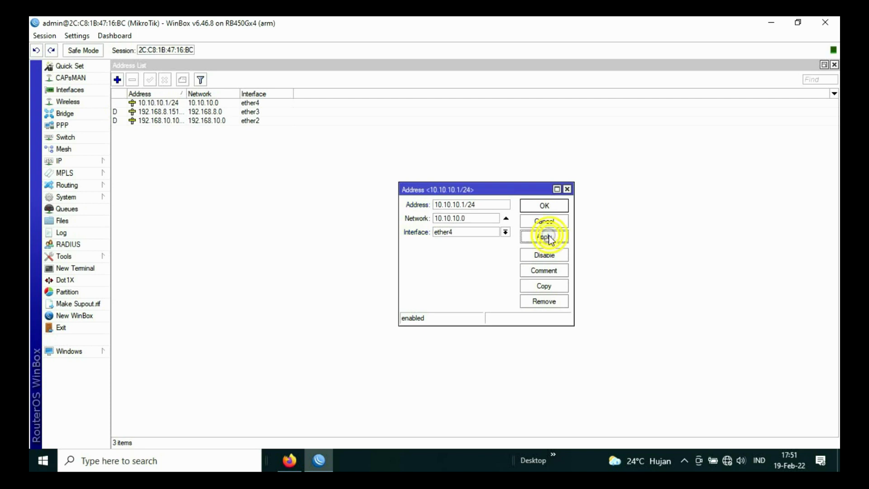
click(546, 206)
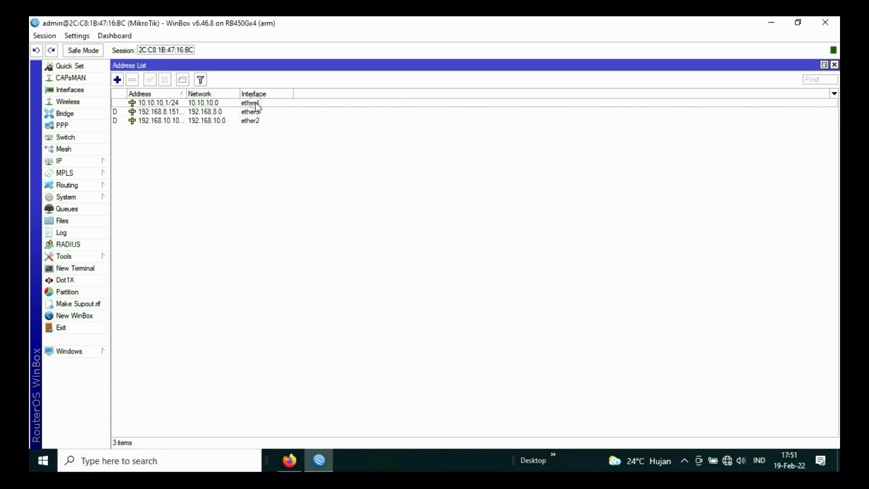
click(834, 65)
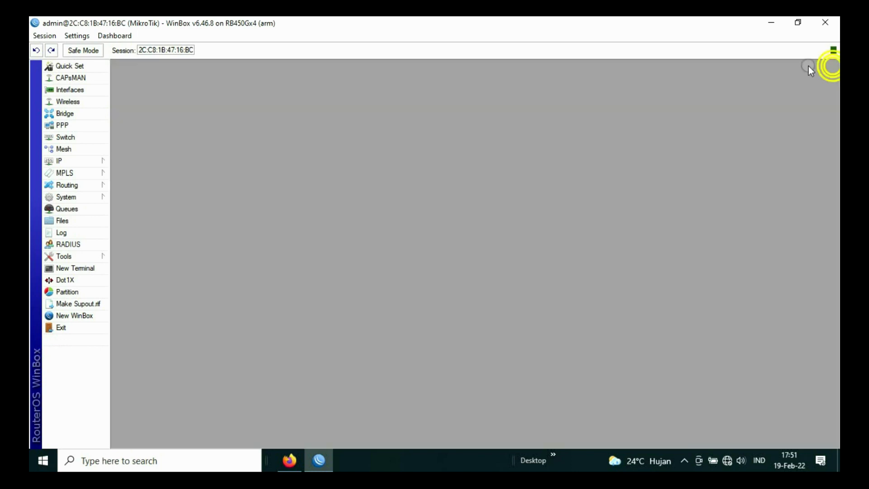
Step: Enable Allow Remote Requests in IP > DNS and save the setting
click(84, 158)
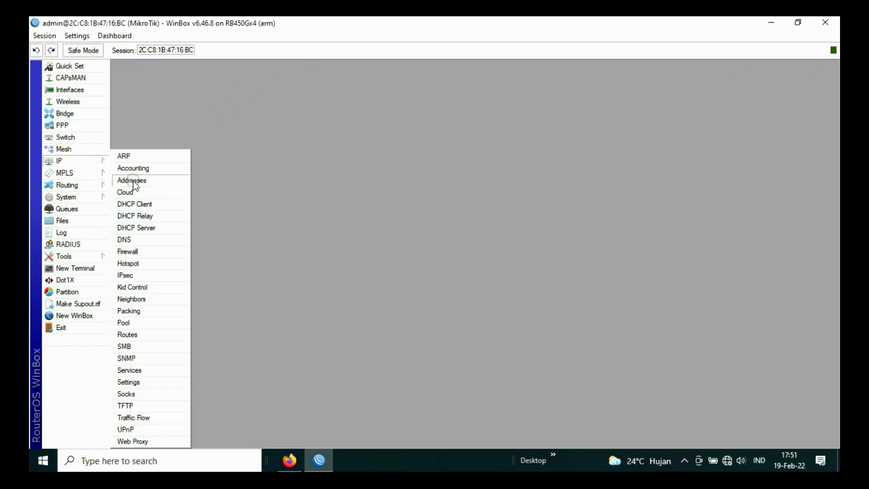
click(125, 239)
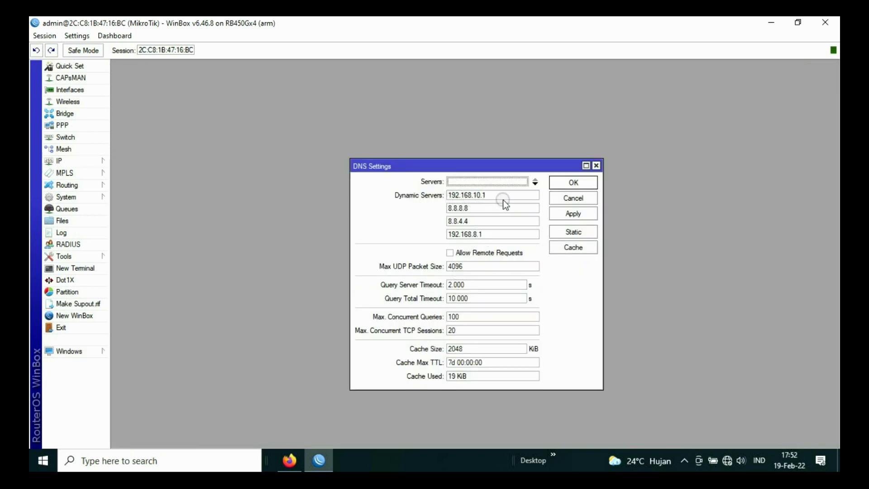
click(476, 197)
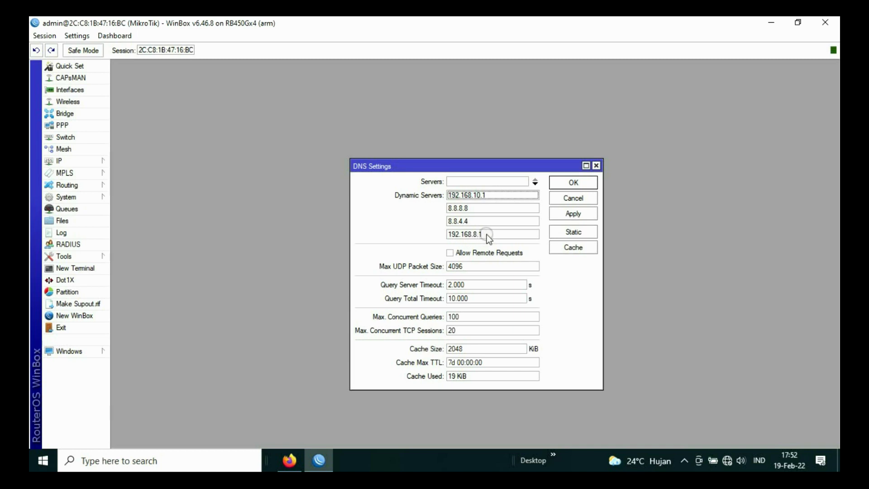
click(450, 252)
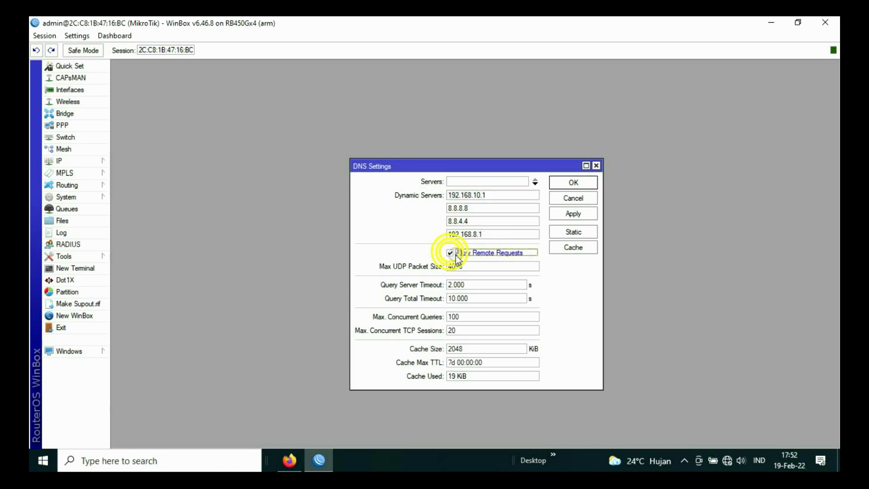
click(574, 214)
click(574, 183)
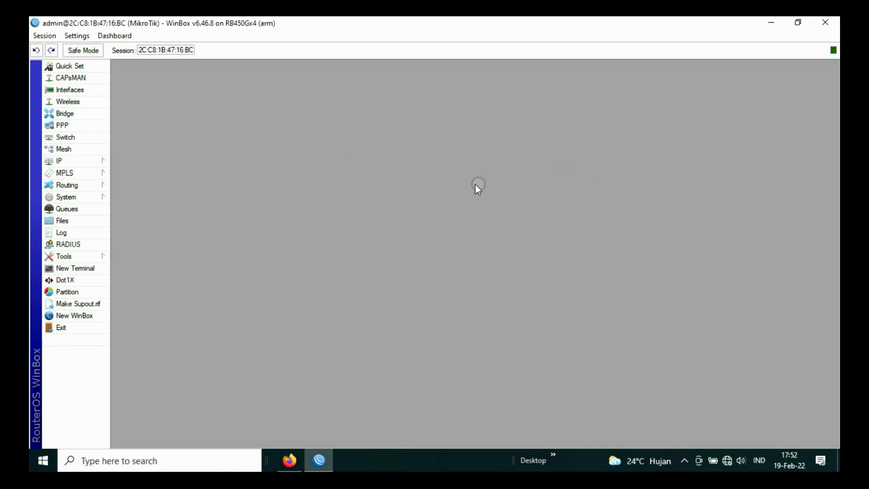
Step: Expand the IP menu in the side bar to show its sections
click(76, 163)
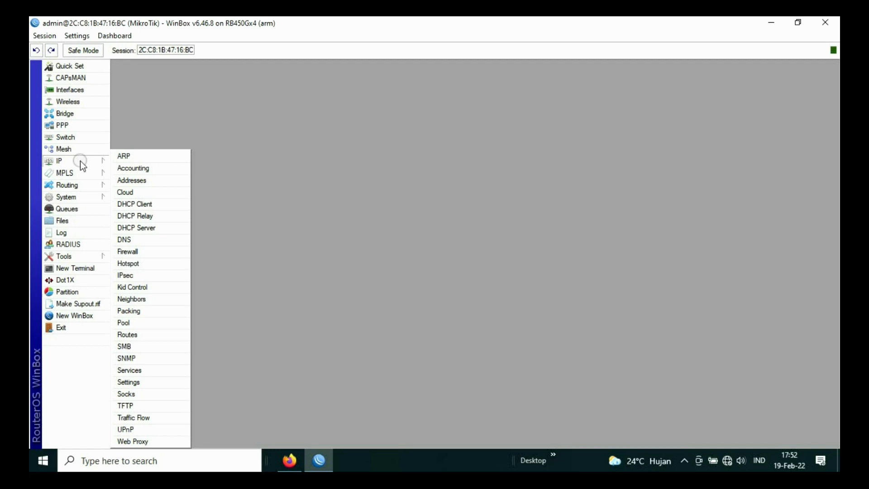
Step: Add a srcnat masquerade NAT rule with Out. Interface ether2
click(138, 251)
click(163, 82)
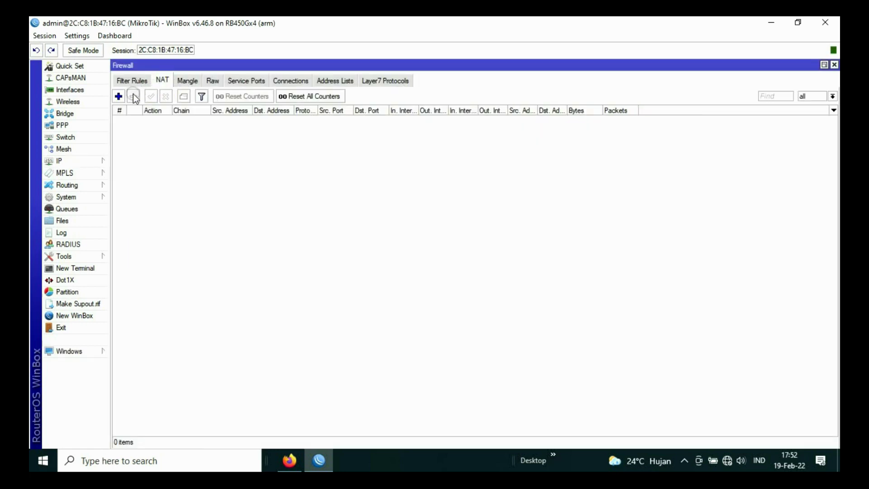
click(119, 96)
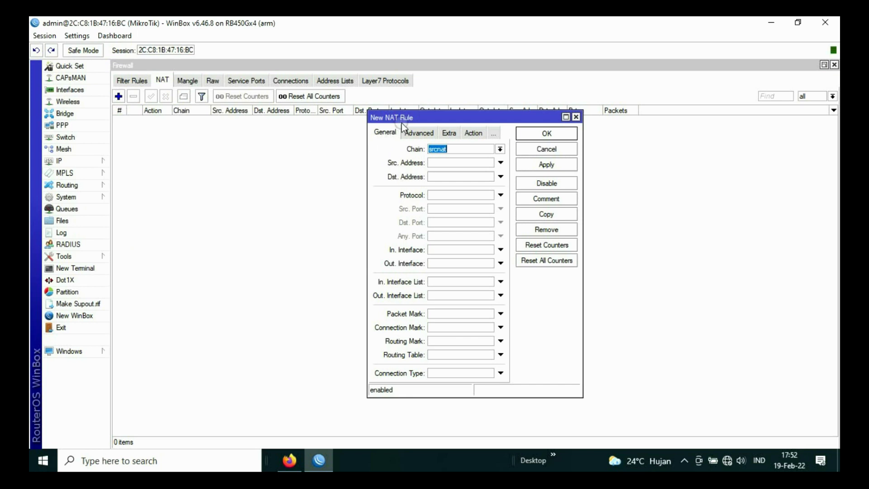
drag(401, 123, 360, 91)
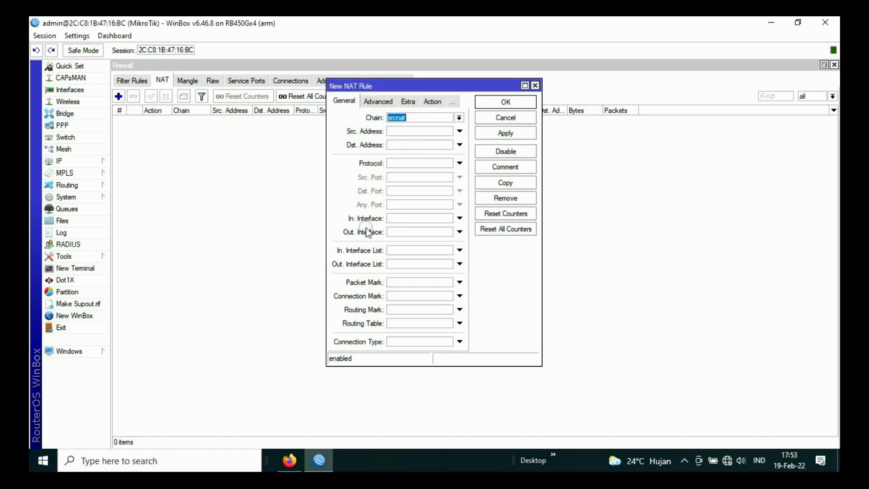
click(459, 232)
click(452, 232)
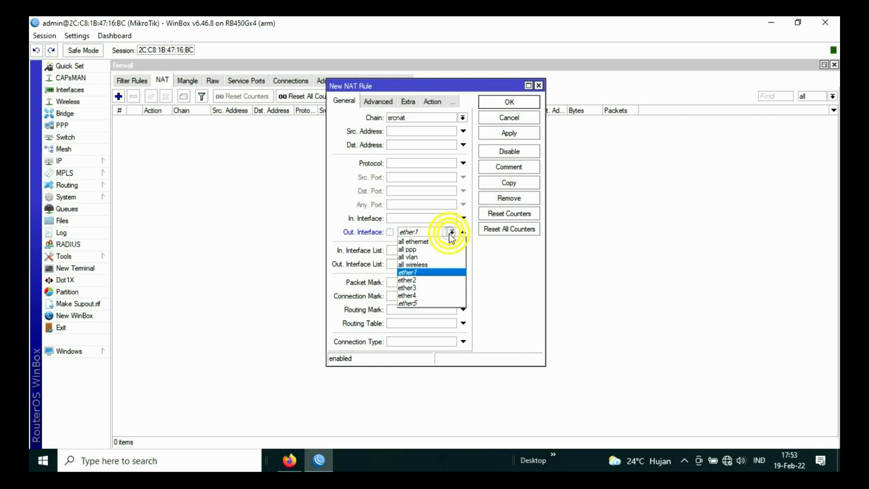
click(416, 280)
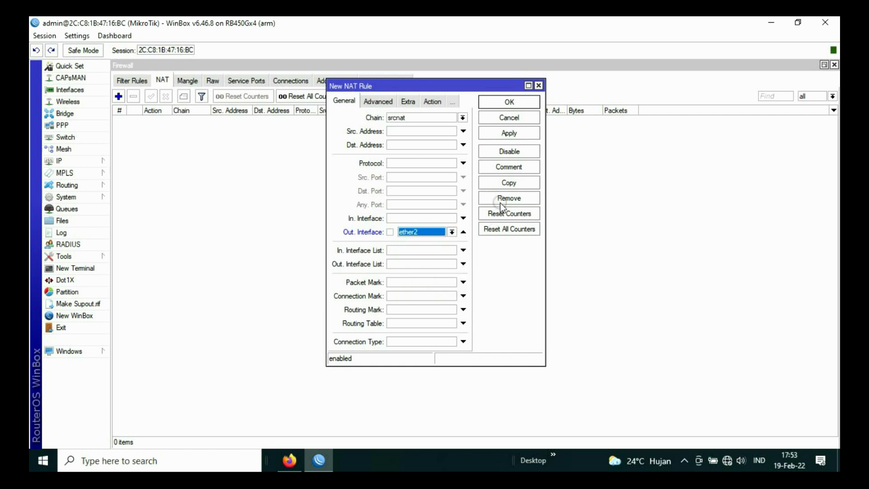
click(431, 101)
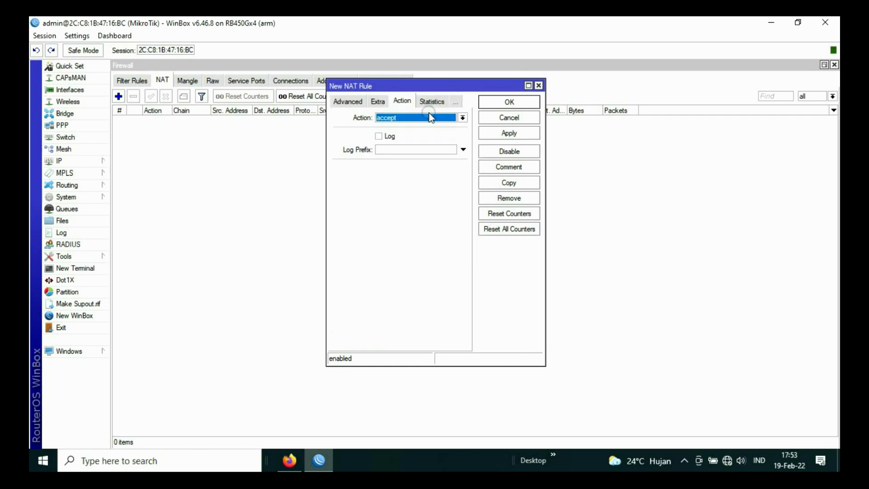
click(427, 117)
click(410, 174)
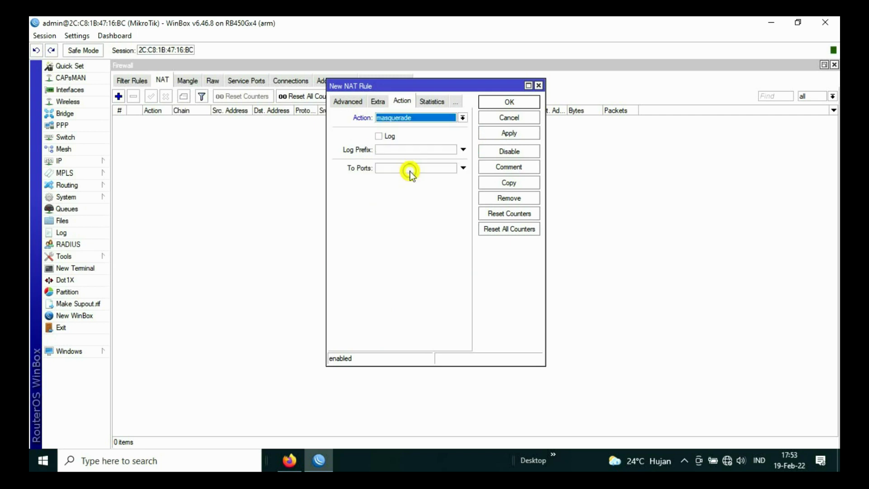
click(505, 133)
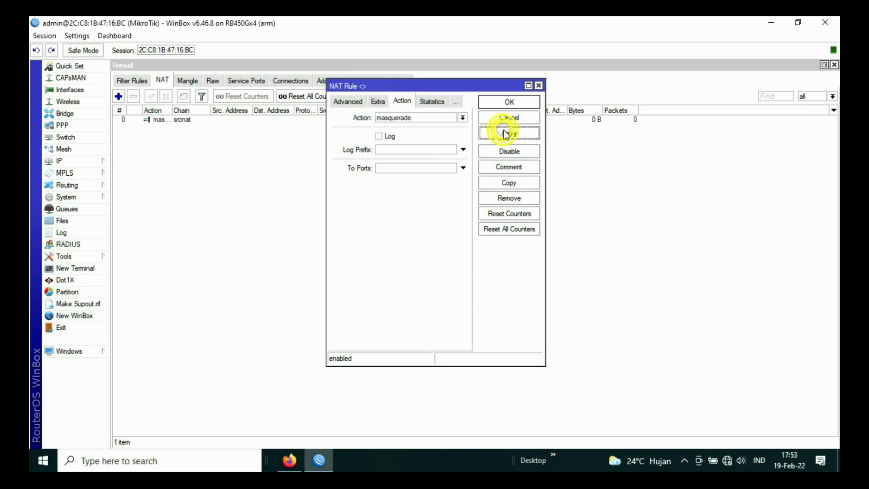
click(509, 102)
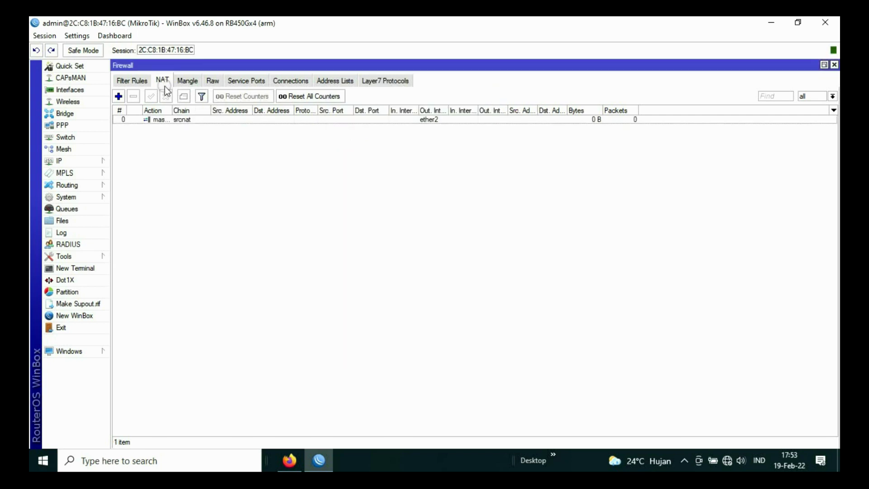
Step: Add a second srcnat masquerade NAT rule with Out. Interface ether3
click(118, 97)
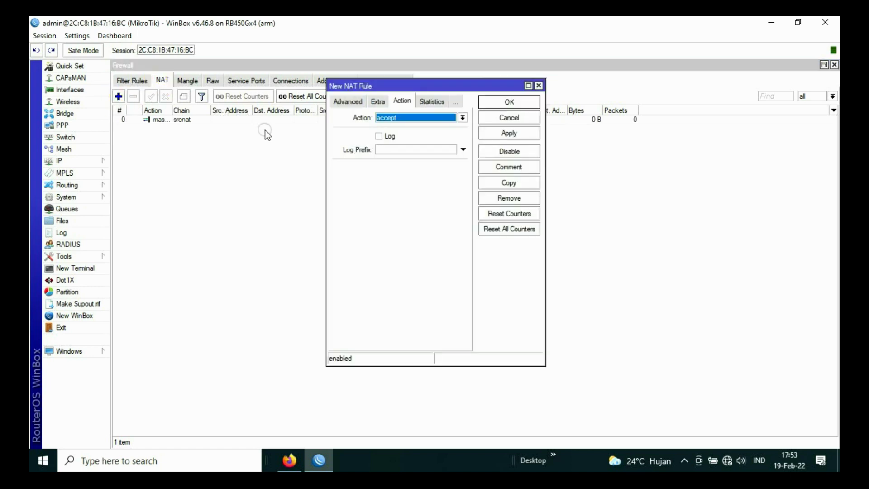
click(345, 103)
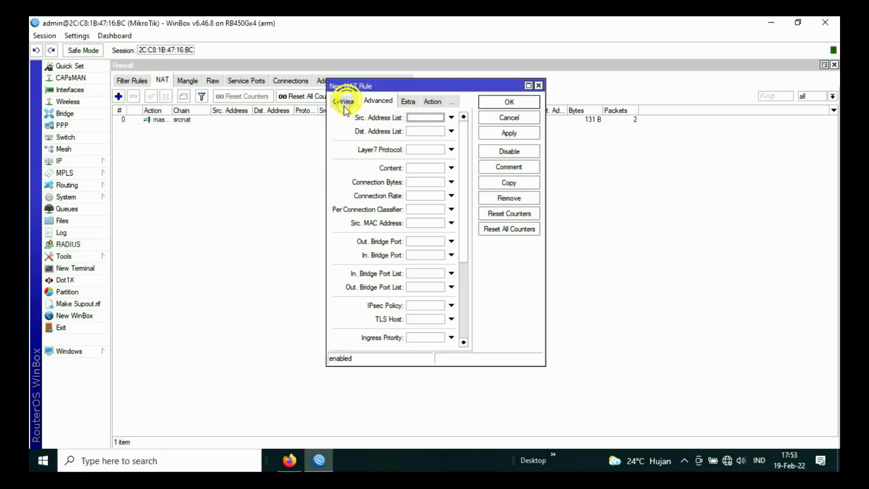
click(338, 102)
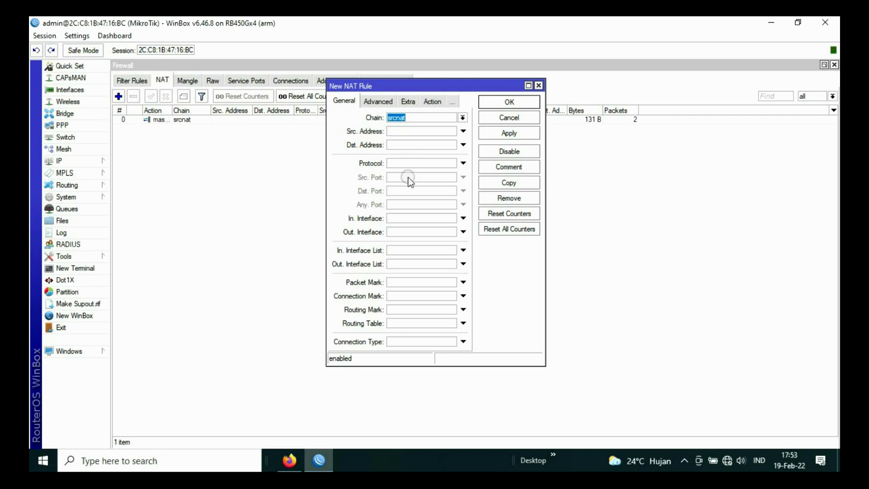
click(397, 233)
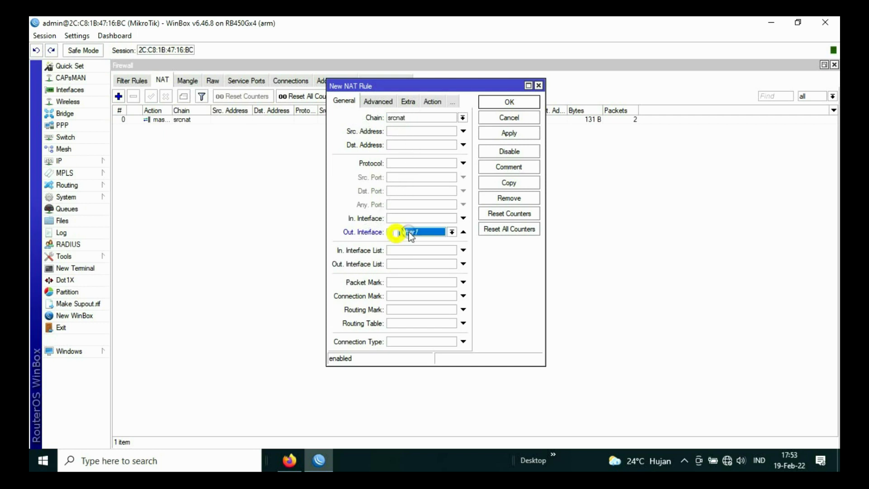
click(452, 233)
click(418, 288)
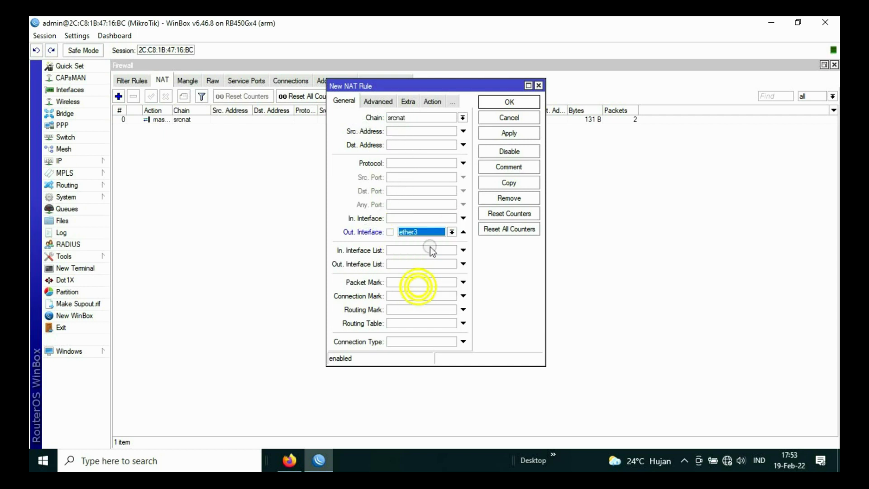
click(435, 103)
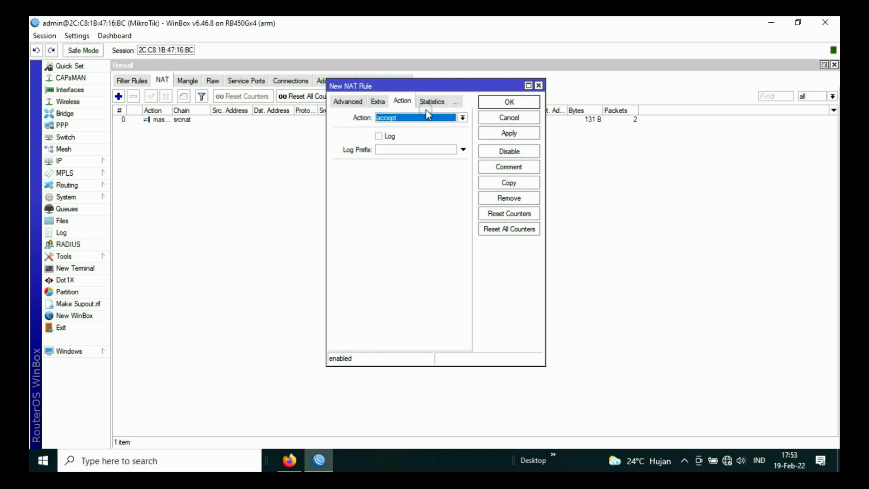
click(418, 115)
click(409, 170)
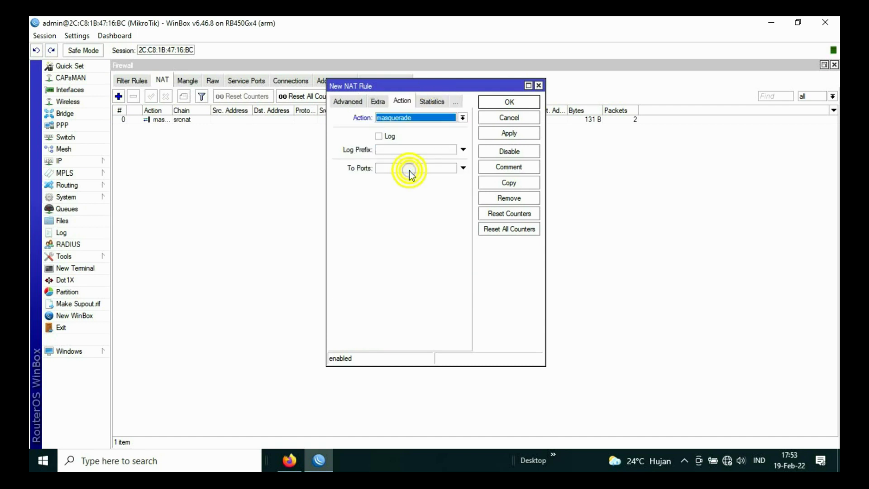
click(509, 133)
click(507, 101)
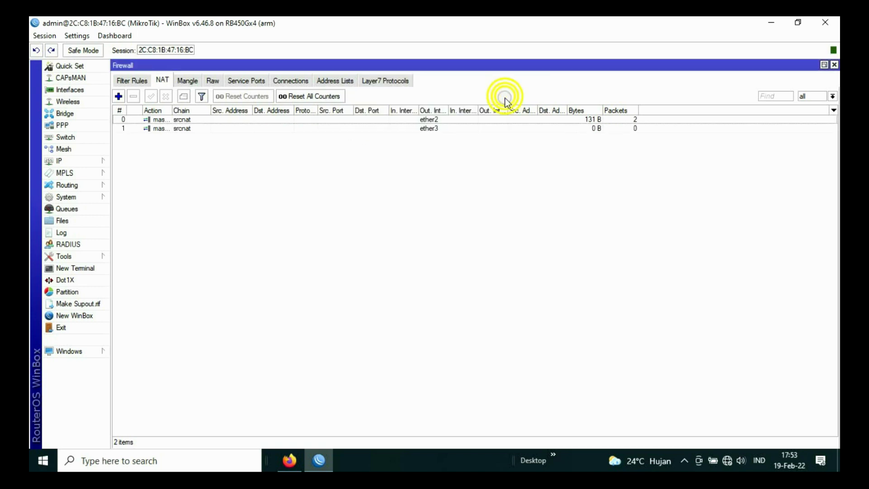
Step: Start a new prerouting mangle rule matching traffic arriving on ether4
click(186, 83)
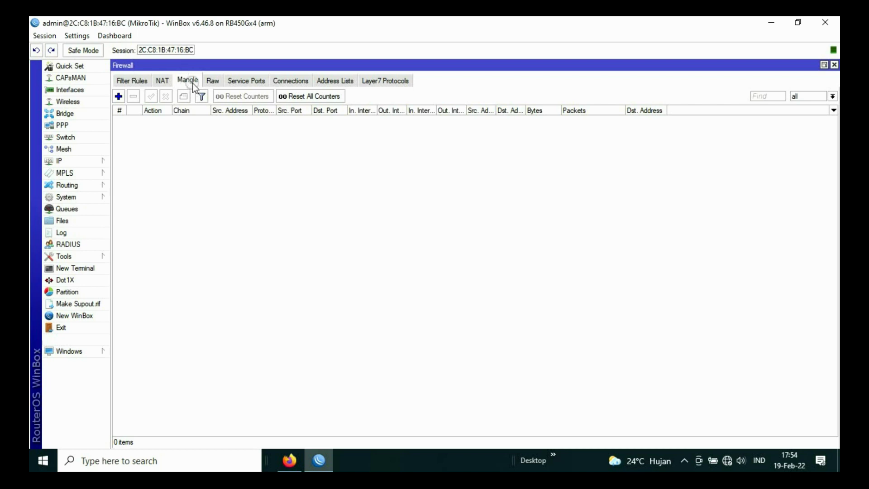
click(117, 97)
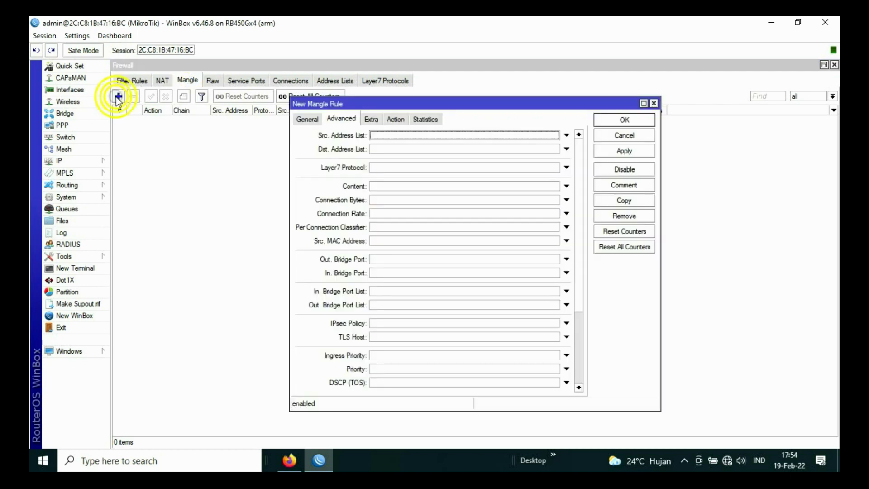
click(307, 119)
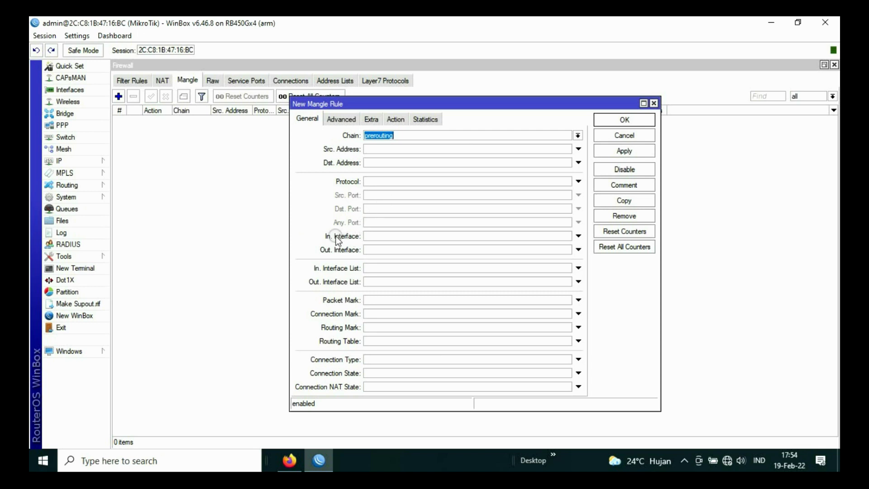
click(379, 236)
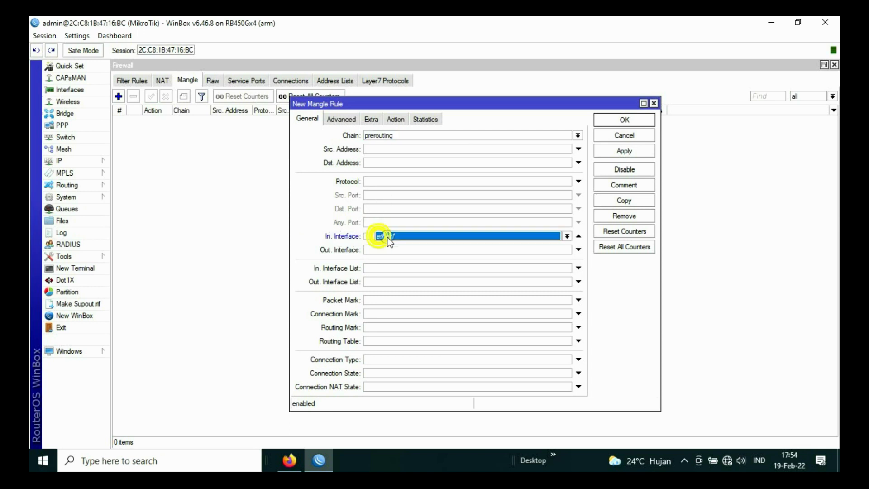
click(567, 236)
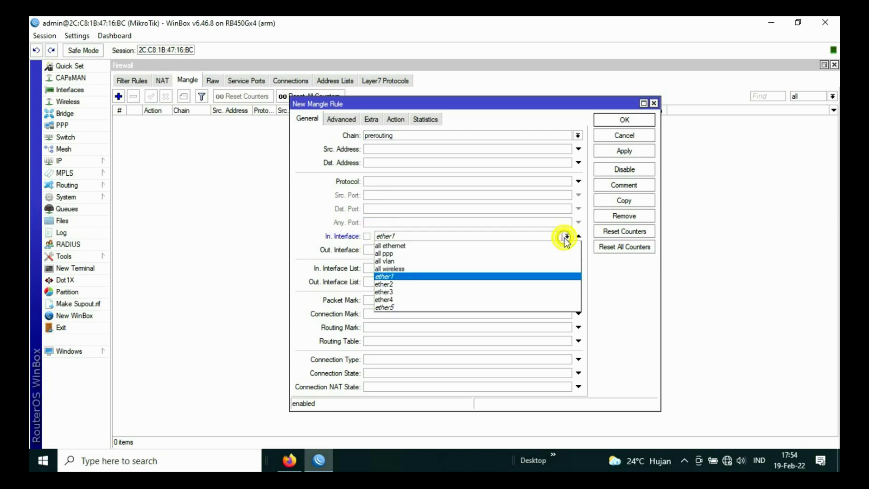
click(401, 299)
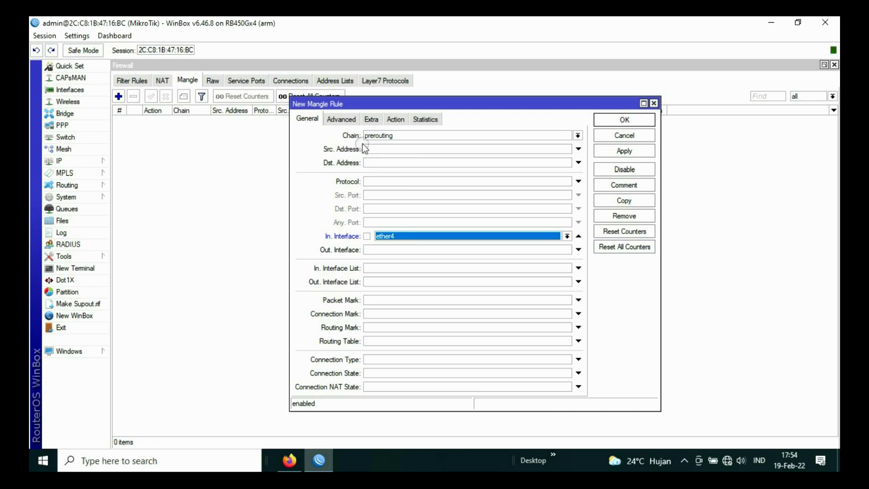
Step: Add a PCC match on src address and port with value 2/0
click(342, 119)
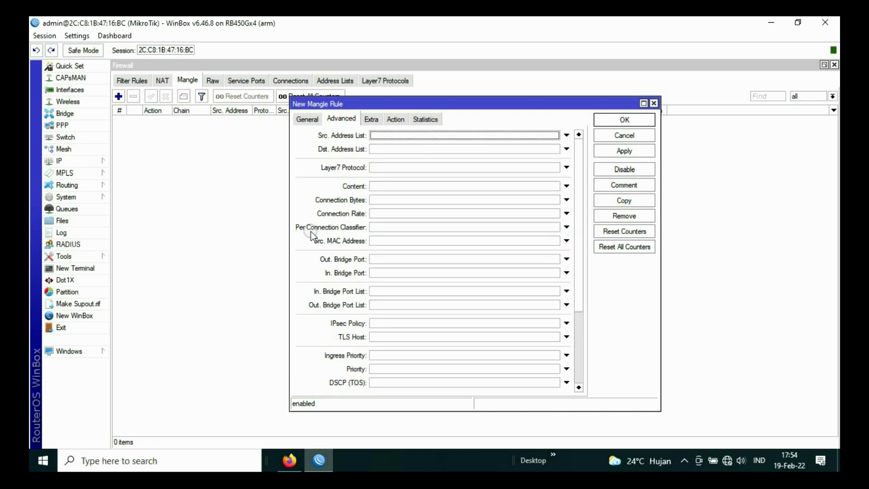
click(384, 227)
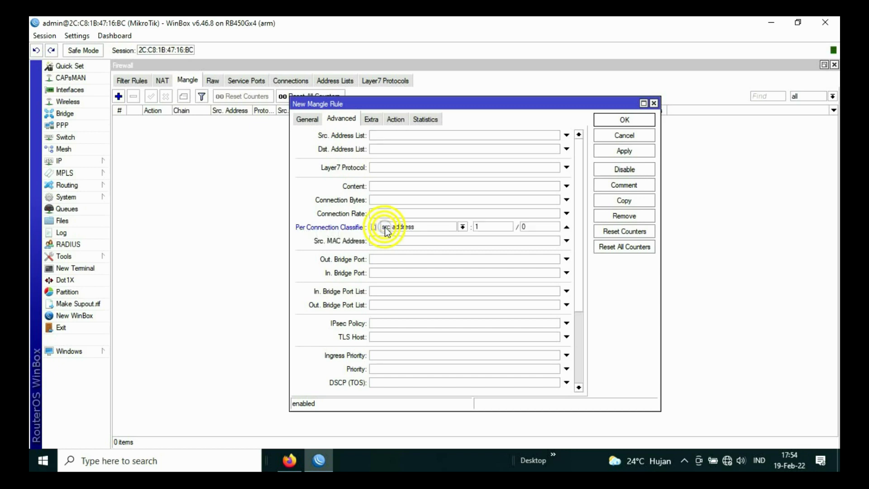
click(447, 228)
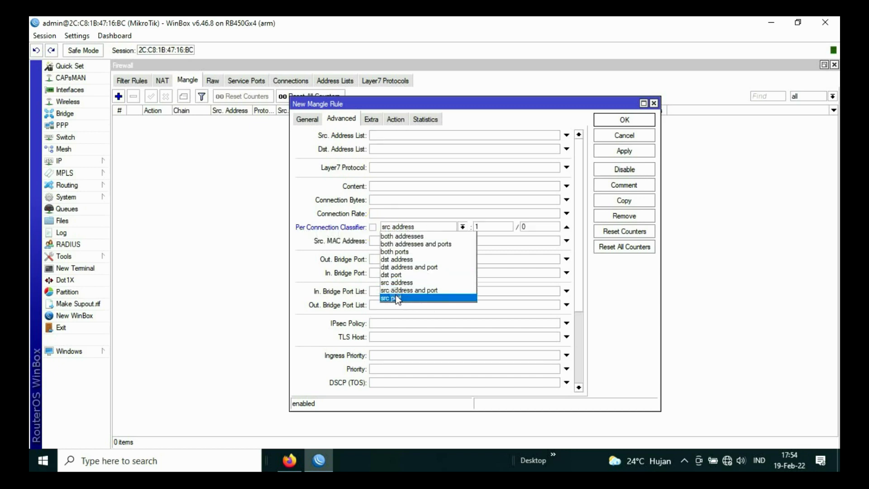
click(434, 291)
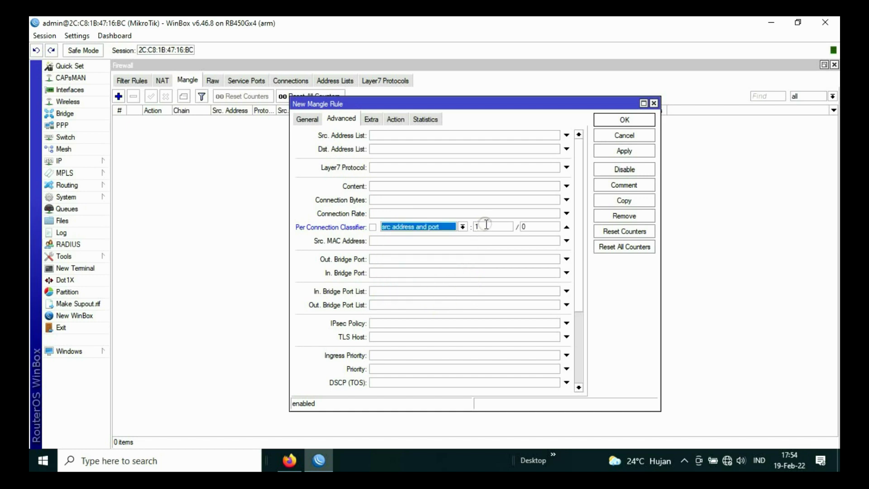
key(Tab)
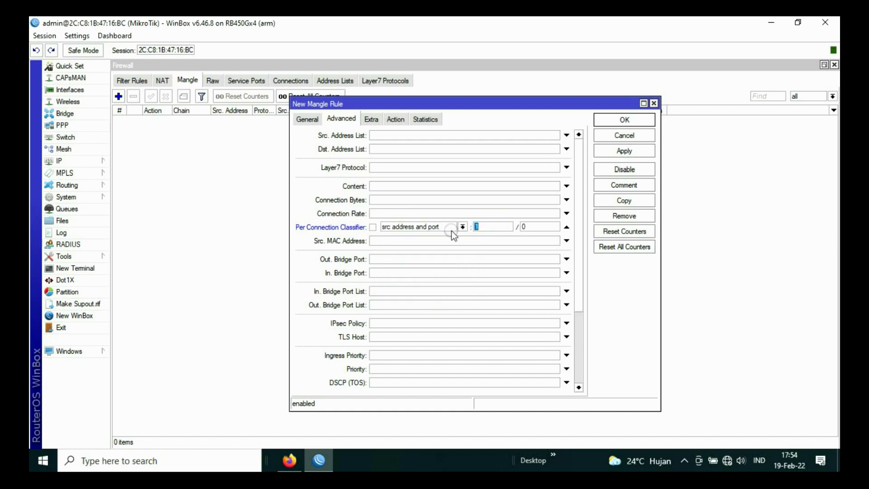
text(2)
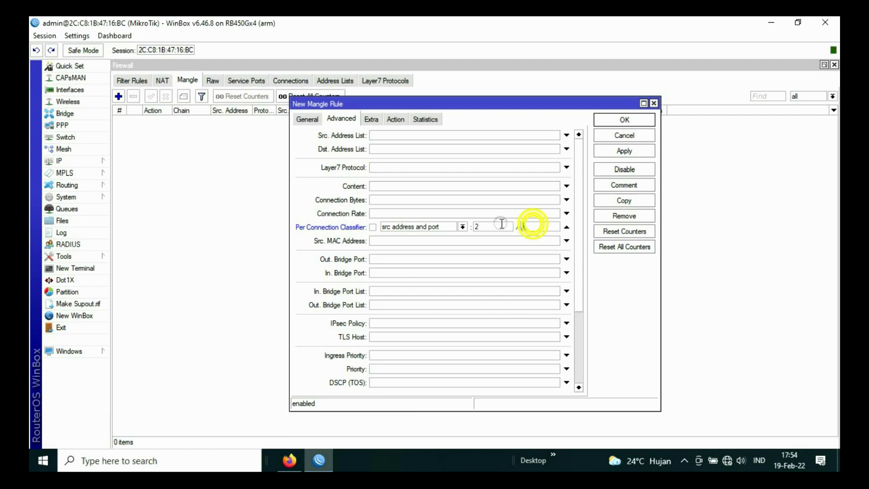
key(Tab)
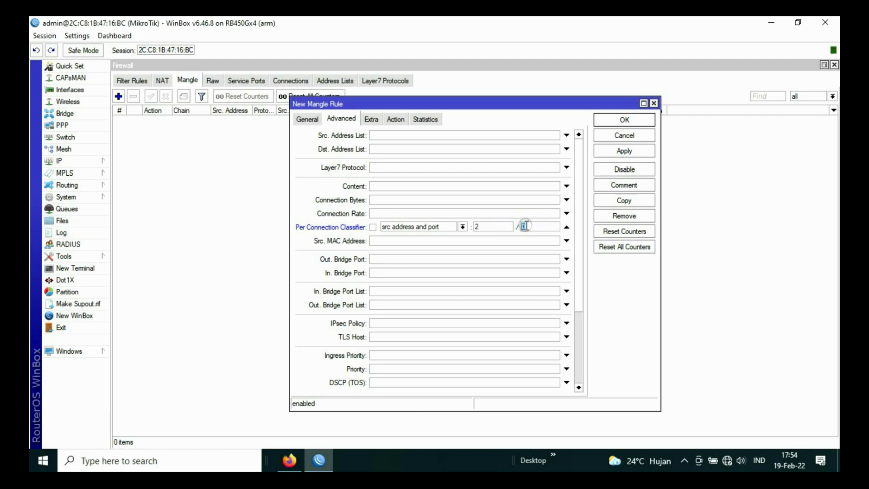
click(390, 137)
Step: Set the rule action to mark connection with new mark pcc1 and save it
click(396, 119)
click(408, 136)
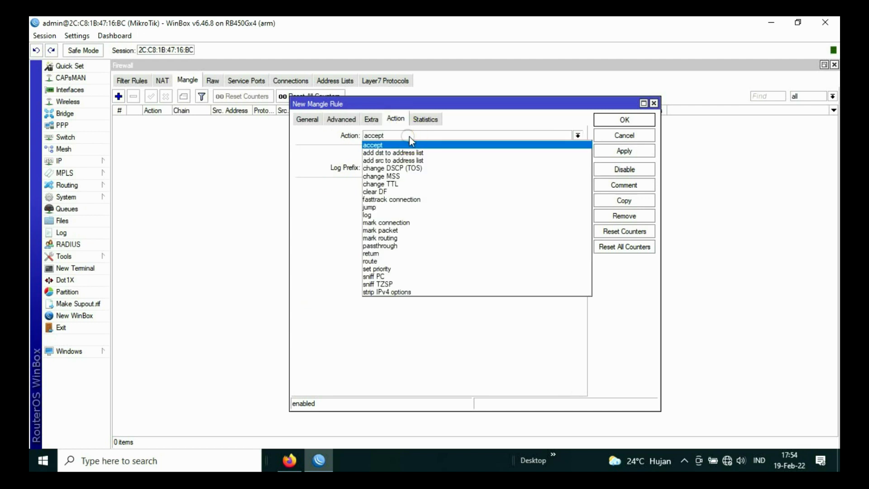
click(414, 222)
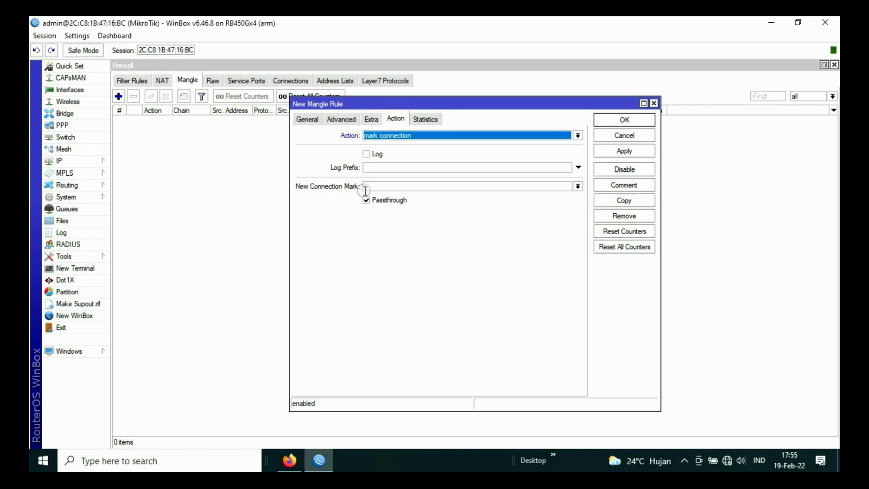
click(380, 186)
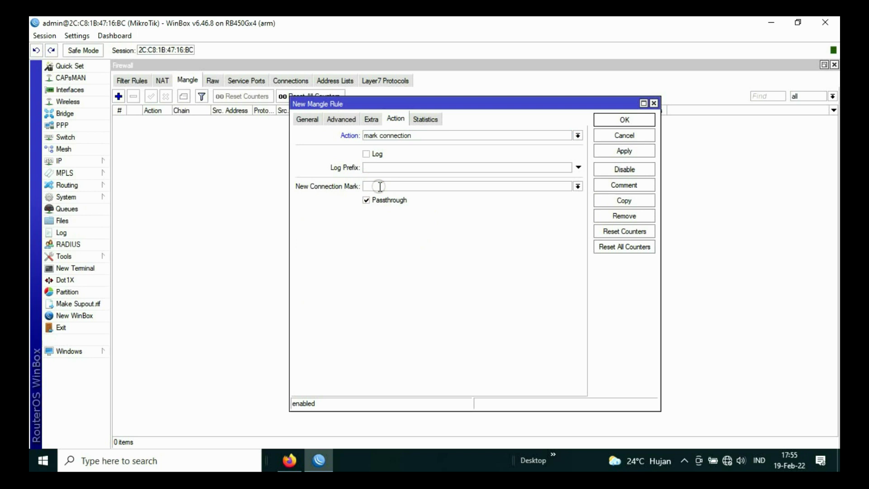
text(pcc1)
click(623, 151)
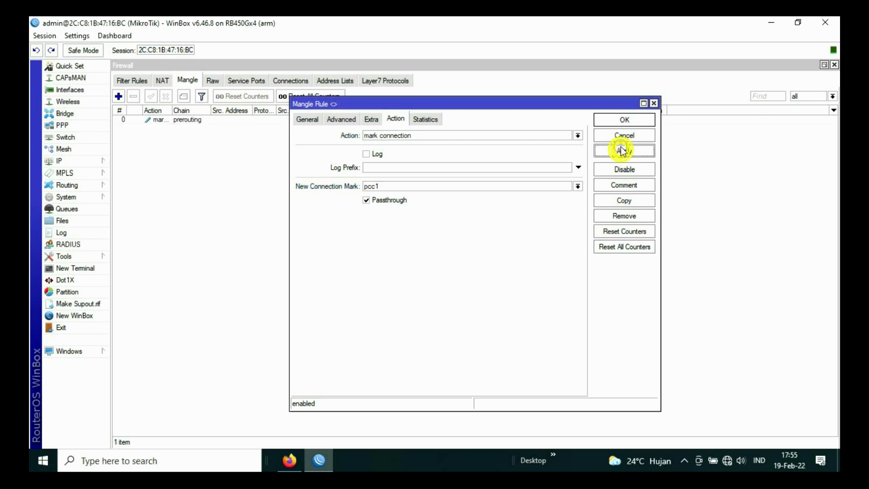
click(624, 121)
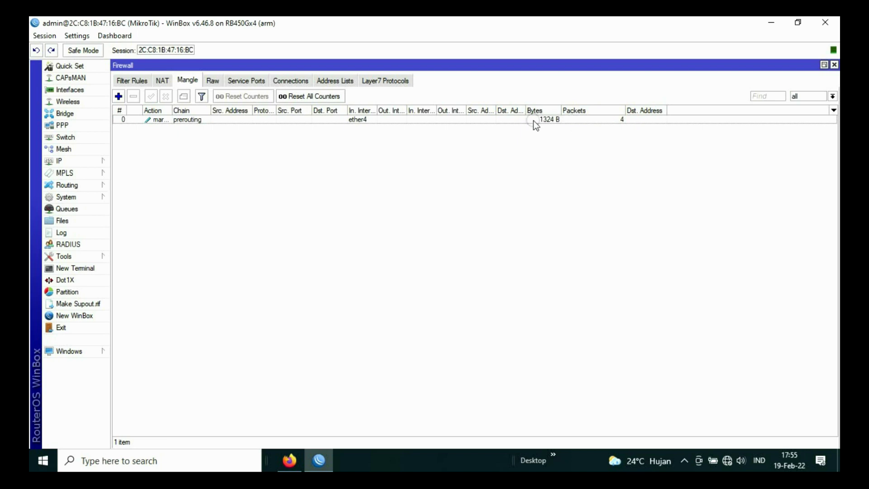
click(118, 96)
Step: Match the new mangle rule on In. Interface ether4 with PCC src address and port 2/1
click(313, 120)
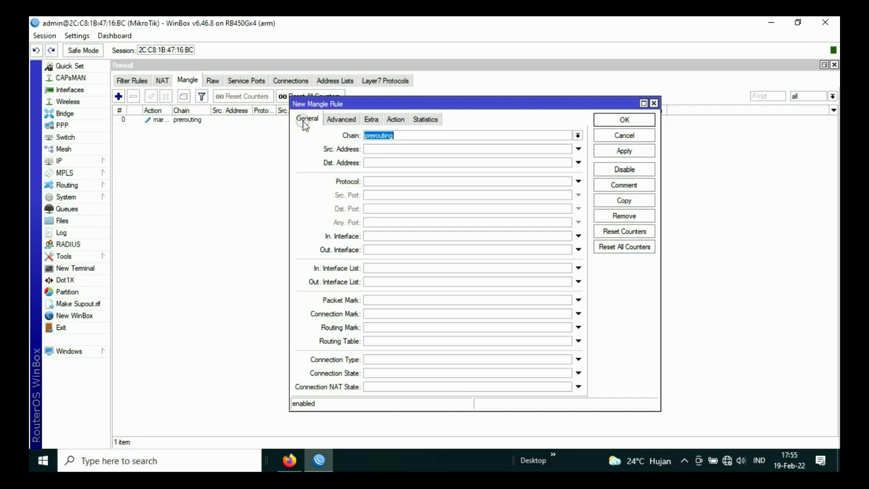
click(371, 237)
click(567, 237)
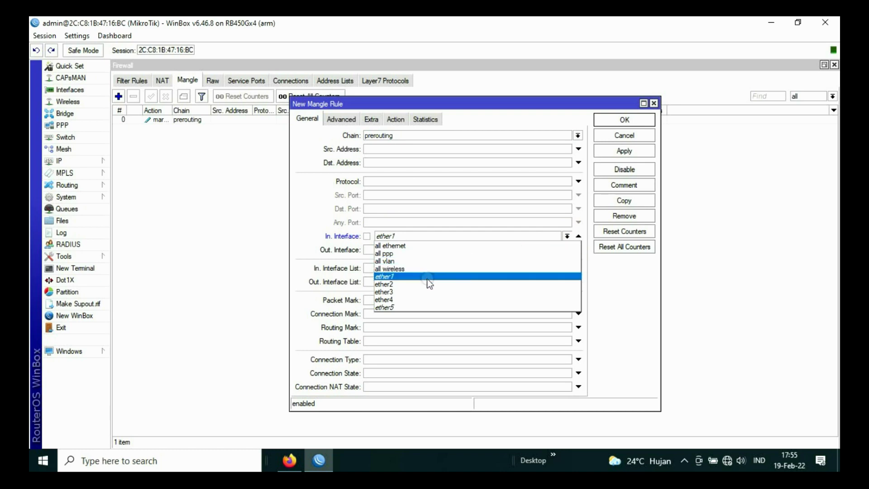
click(402, 300)
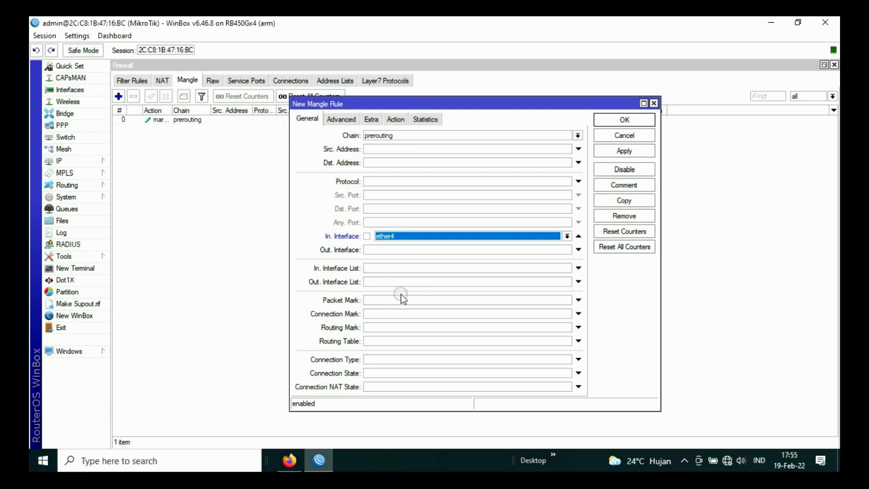
click(341, 119)
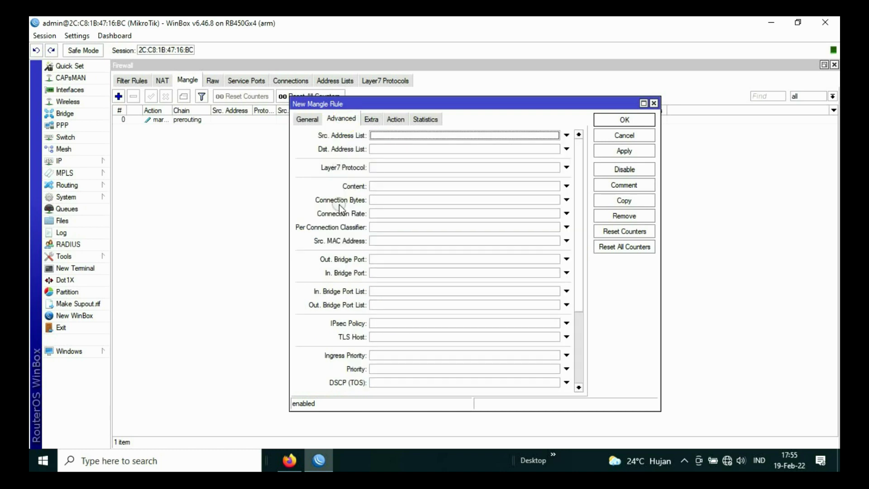
click(388, 227)
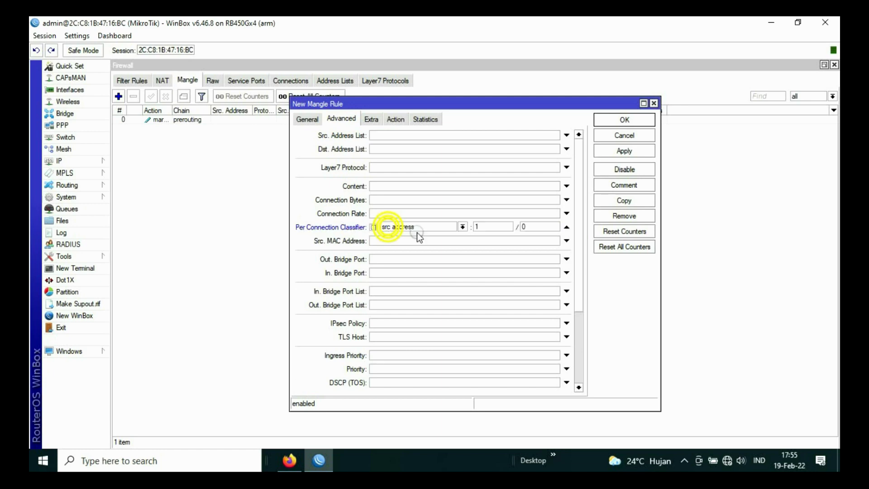
click(462, 227)
click(415, 290)
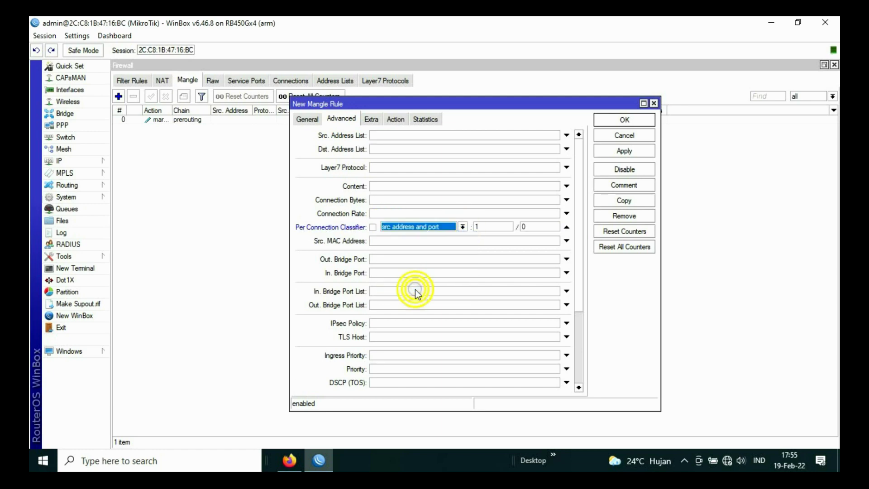
double_click(484, 227)
text(2)
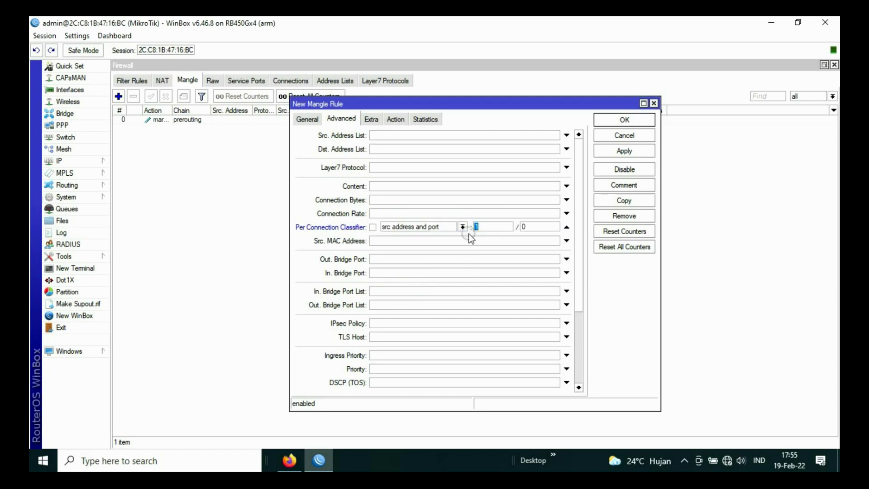
double_click(533, 227)
text(1)
Step: Mark connections as pcc2, save the rule, and close the Firewall window
click(395, 119)
click(403, 134)
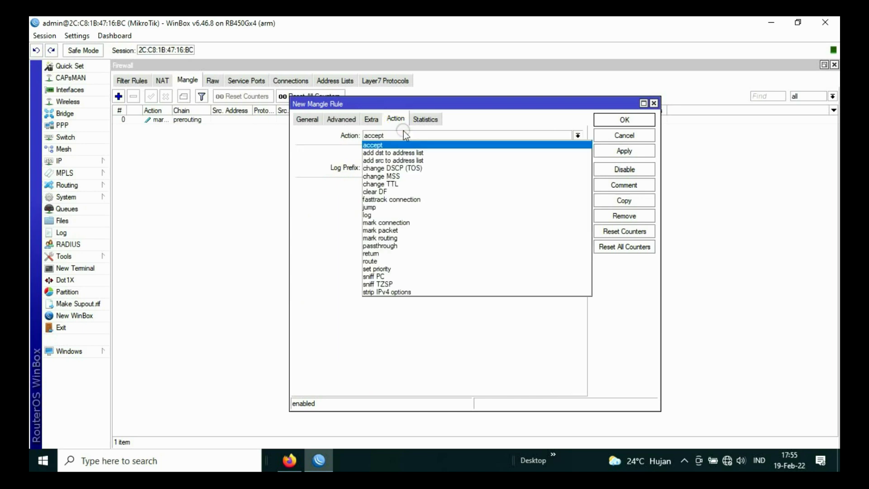
click(391, 222)
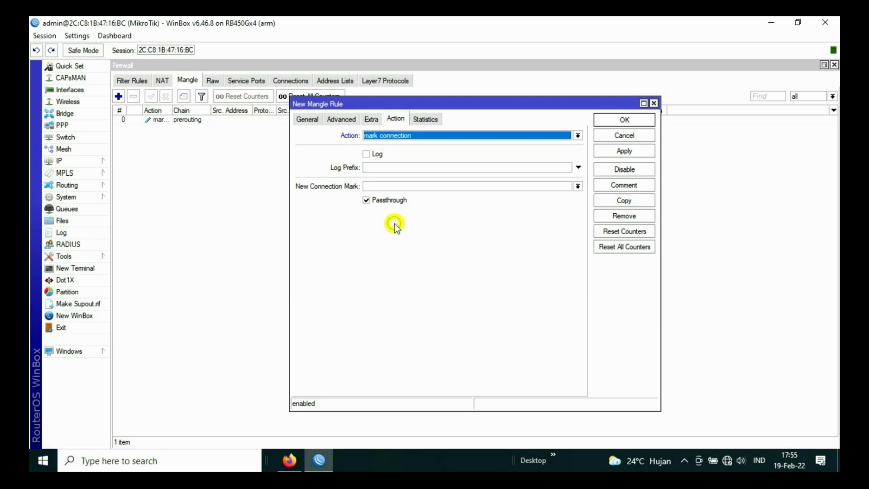
click(395, 186)
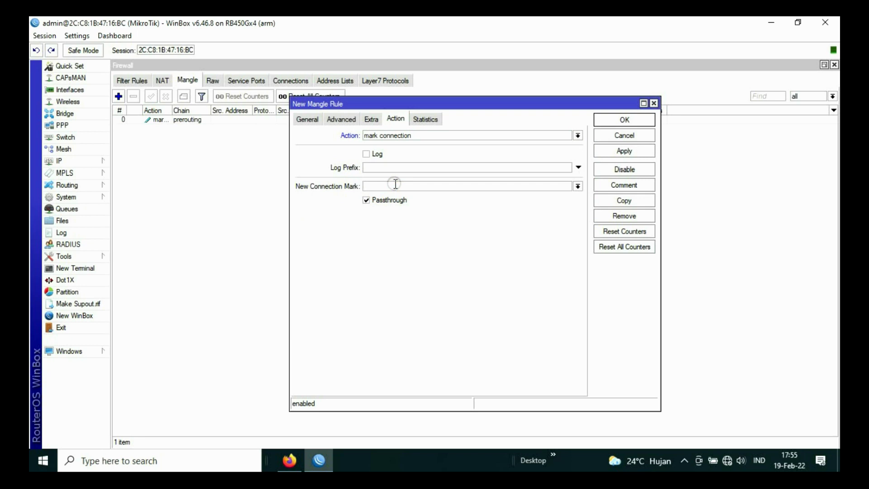
text(pcc2)
click(623, 151)
click(620, 120)
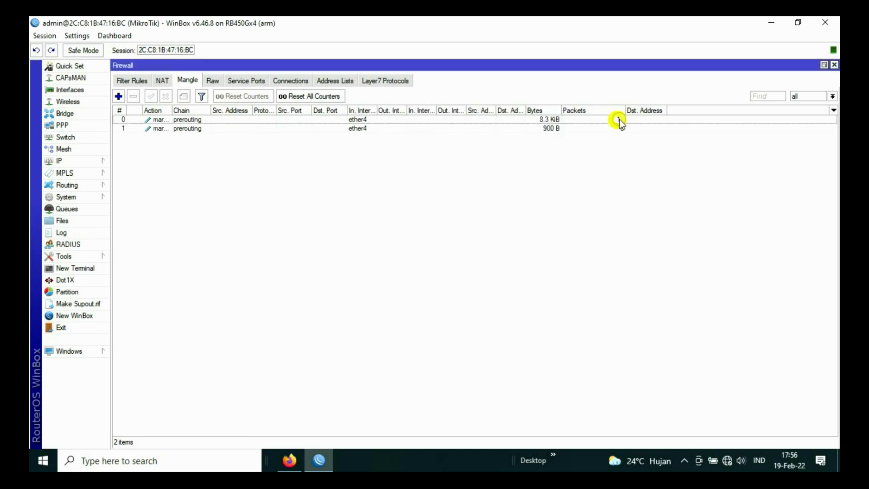
click(834, 65)
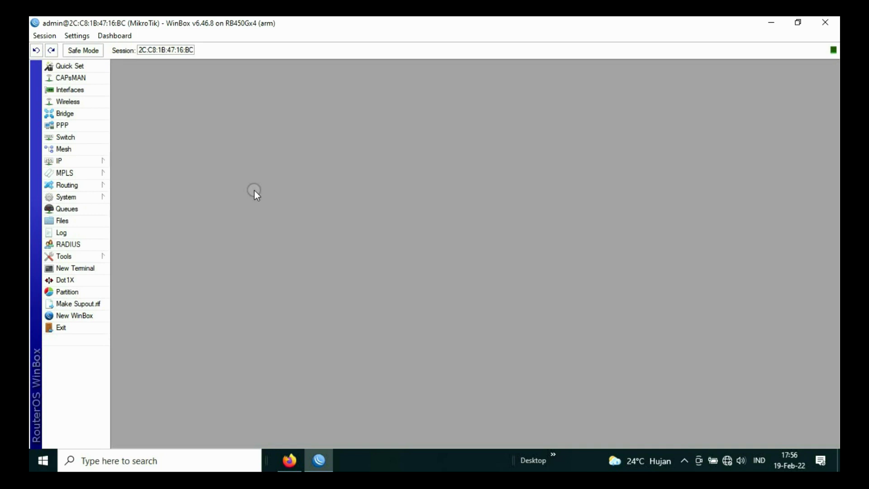
Step: Open the Hotspot Setup wizard from the IP Hotspot Servers list
click(80, 162)
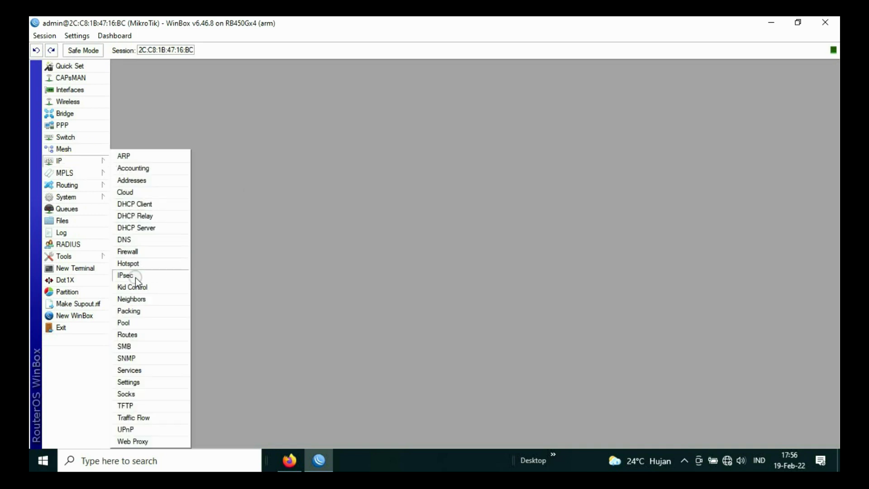
click(141, 264)
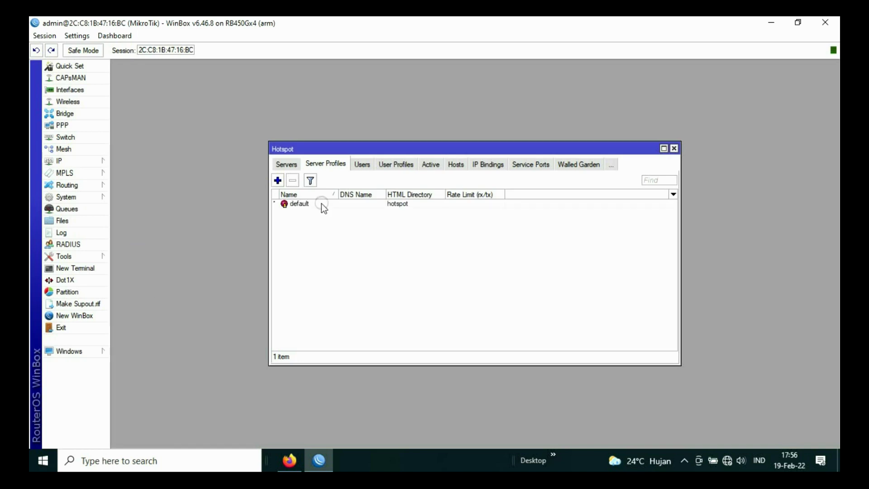
click(287, 165)
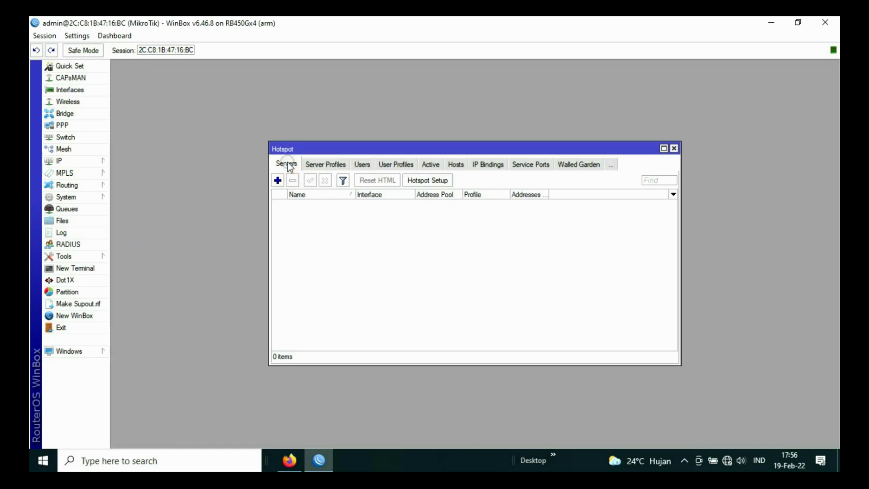
click(403, 185)
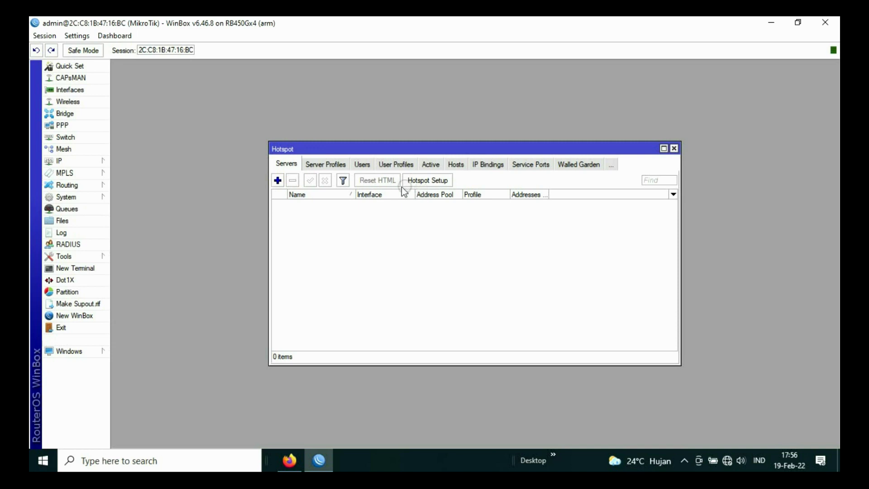
click(431, 178)
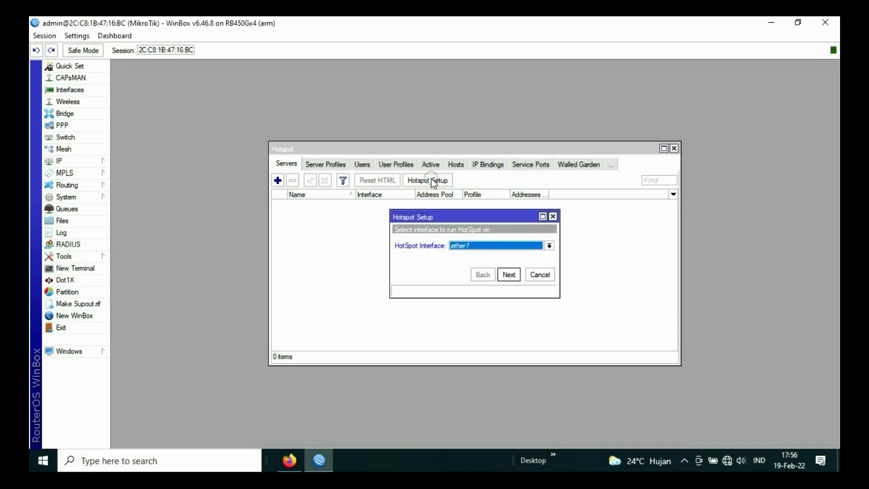
Step: Build hotspot1 on ether4 with default pool hs-pool-4 and profile hsprof1, then select it
click(496, 243)
click(479, 279)
click(509, 274)
click(509, 274)
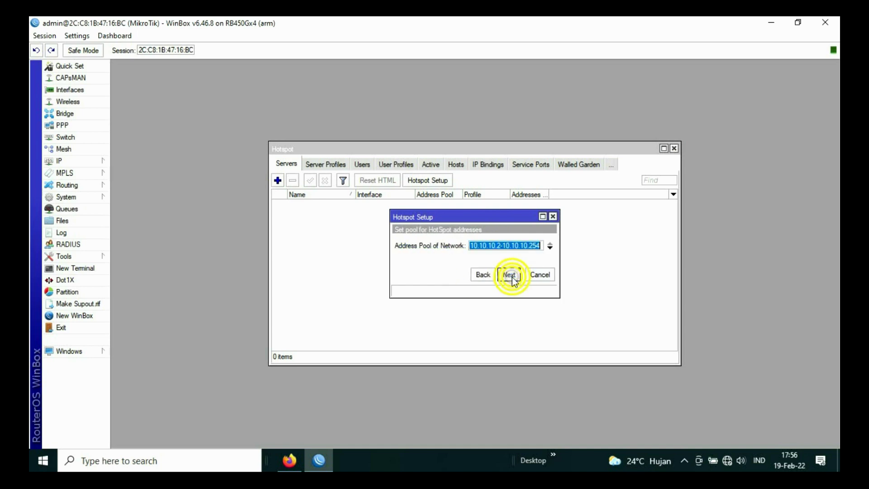
click(509, 274)
click(509, 275)
click(509, 274)
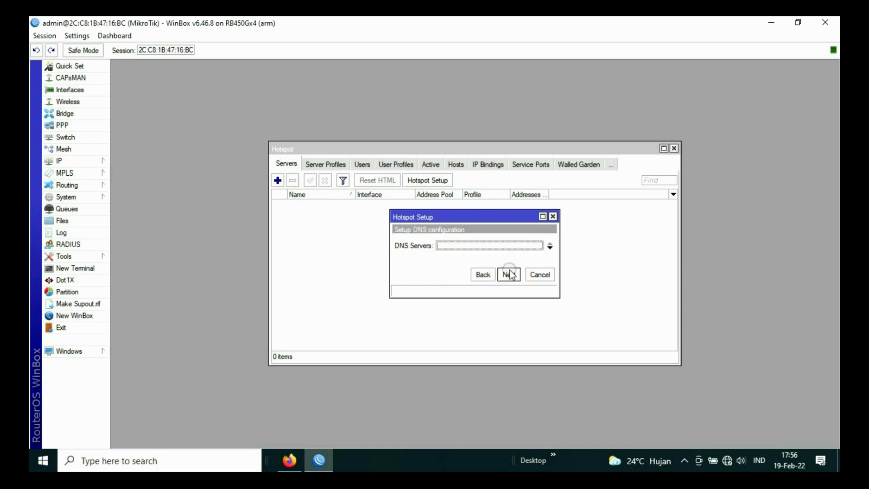
click(509, 274)
click(508, 274)
click(509, 274)
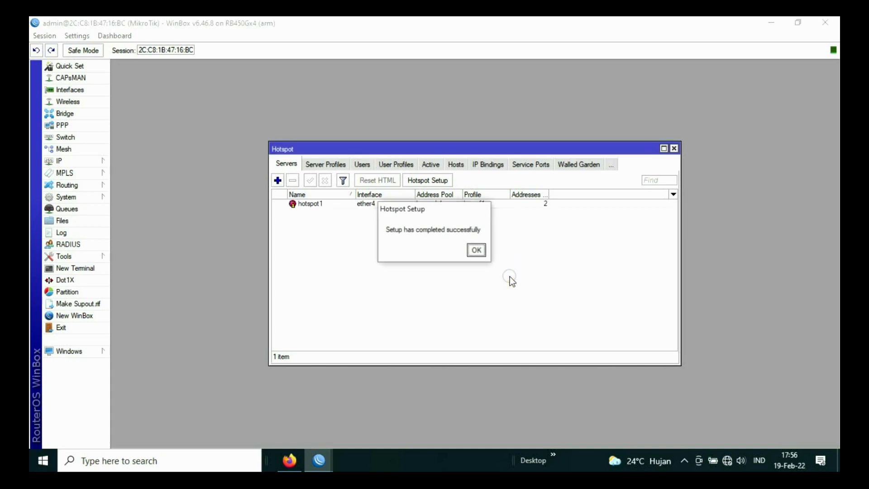
click(476, 250)
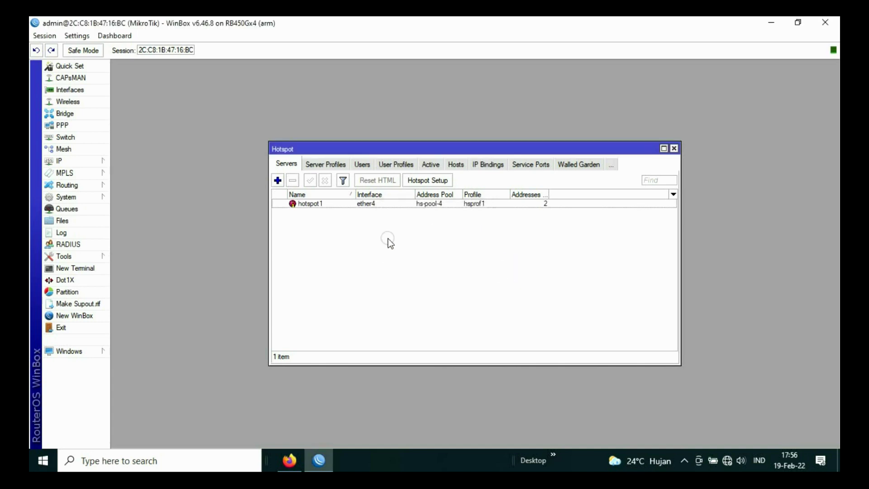
click(311, 204)
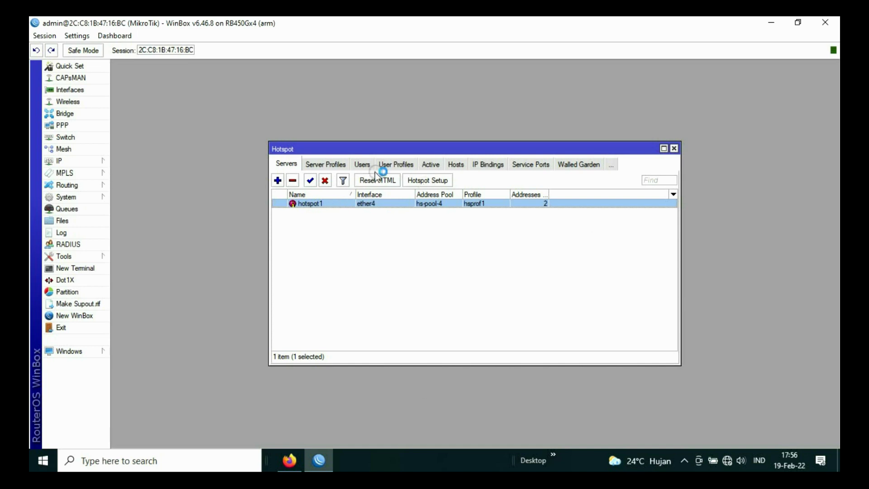
Step: Show the Users list in the Hotspot window
click(361, 165)
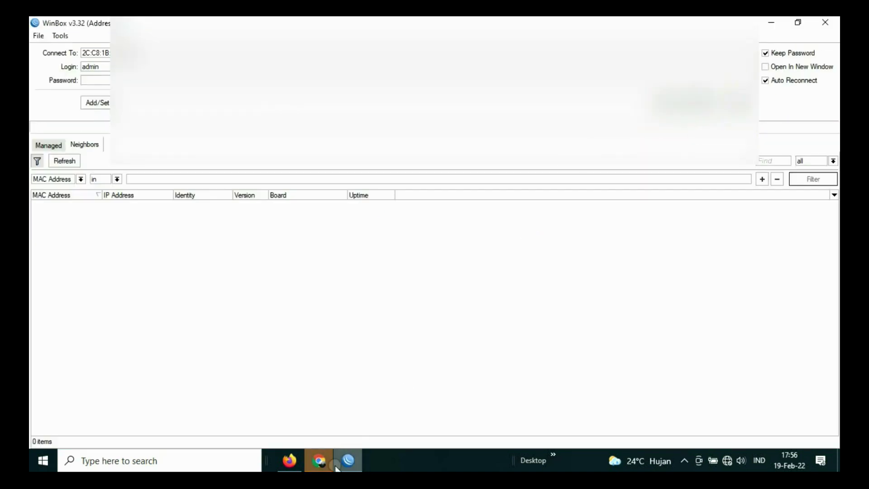
Step: Submit the Chrome hotspot login form at 10.10.10.1, then go back to WinBox
click(348, 460)
text(user1)
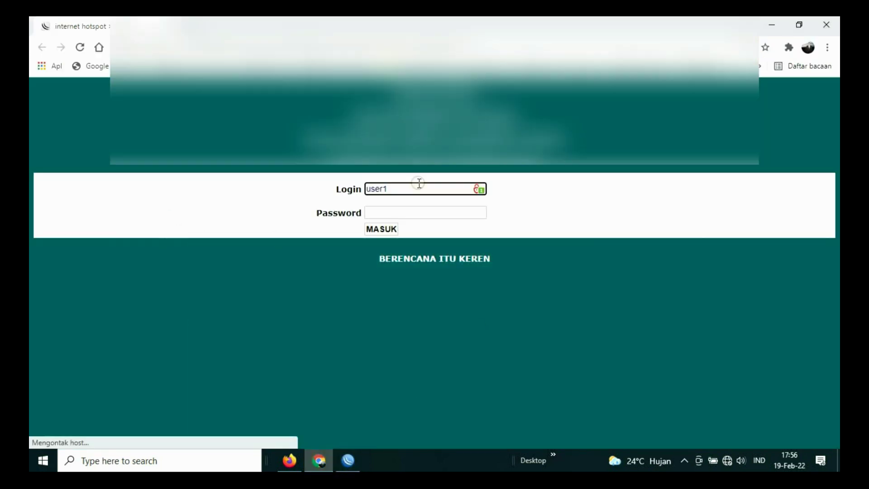
drag(399, 190, 329, 188)
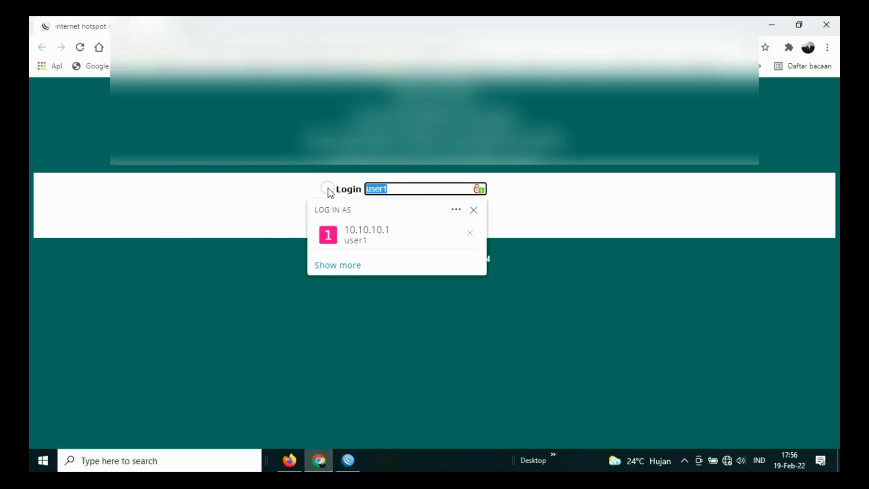
key(BackSpace)
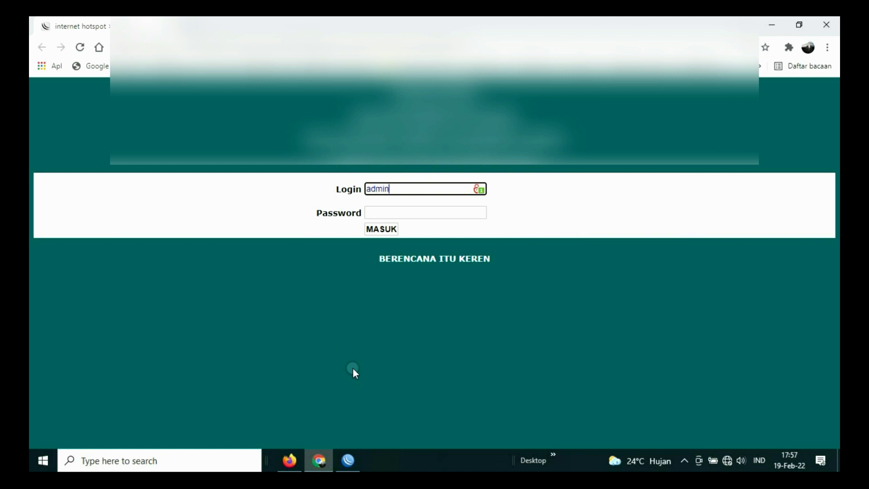
click(392, 230)
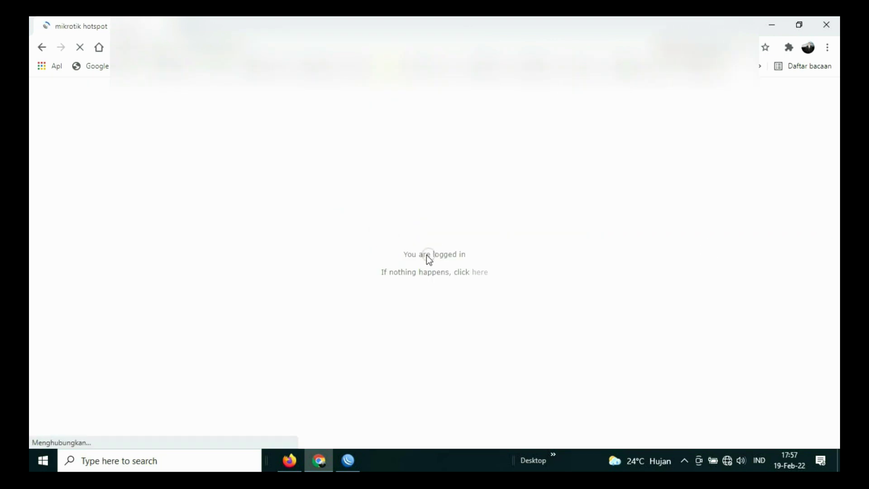
click(349, 460)
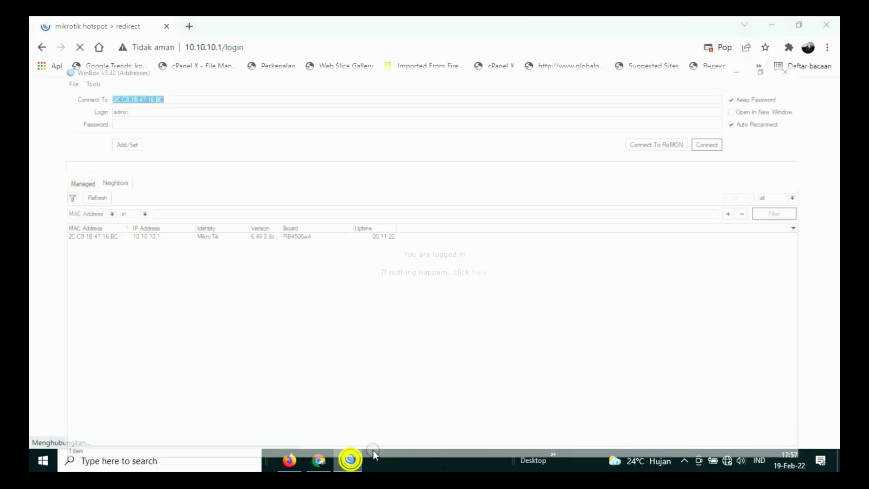
Step: Reconnect WinBox to the RB450Gx4 router and show the hotspot users list
click(48, 205)
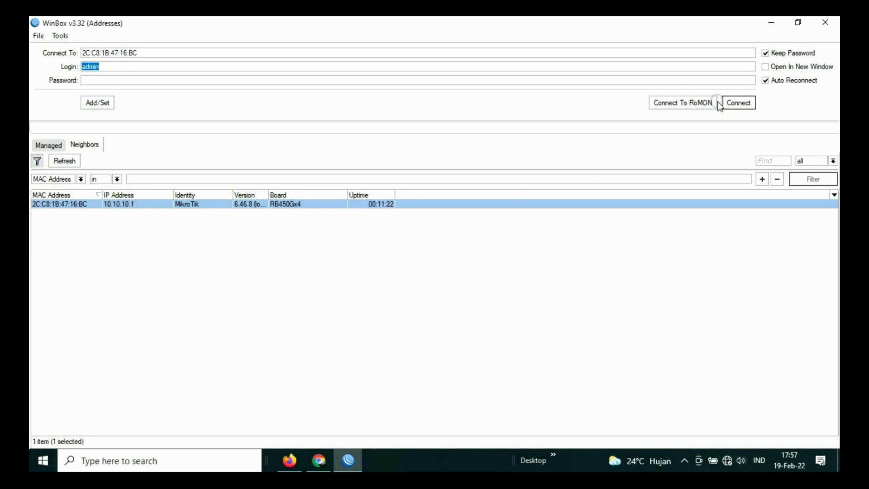
click(738, 102)
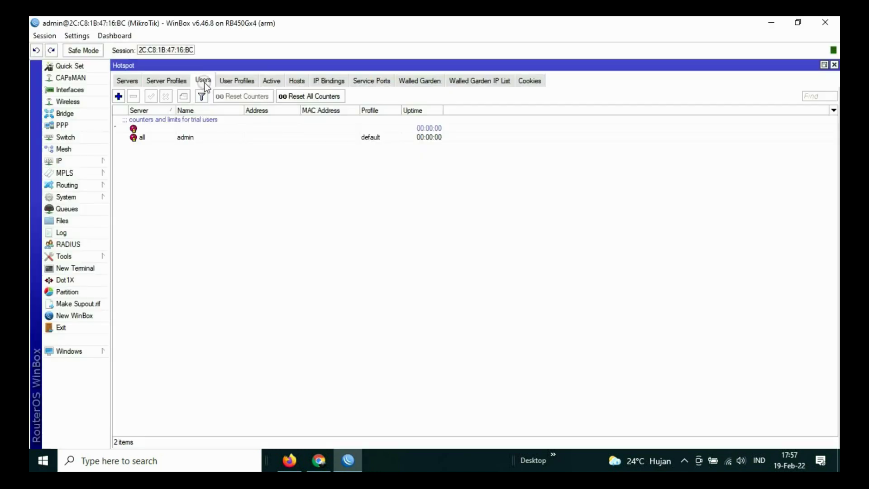
click(203, 80)
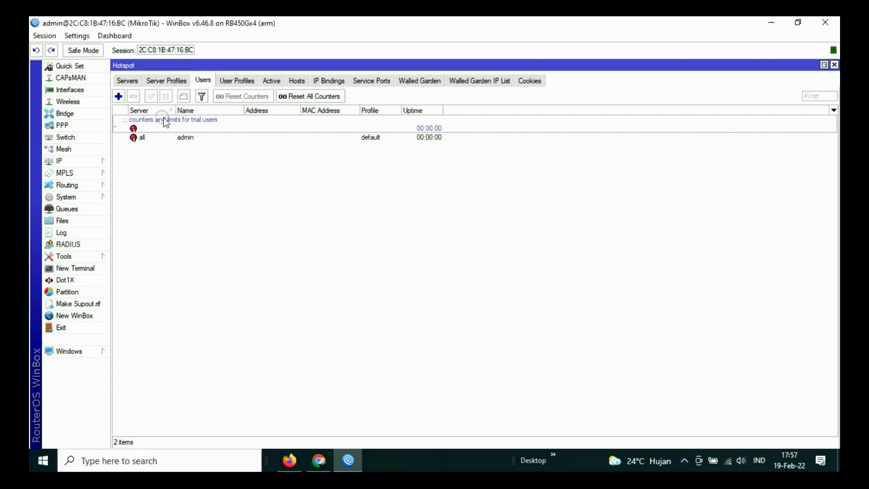
Step: Add hotspot user user1 with a password, showing passwords as plain text
click(118, 96)
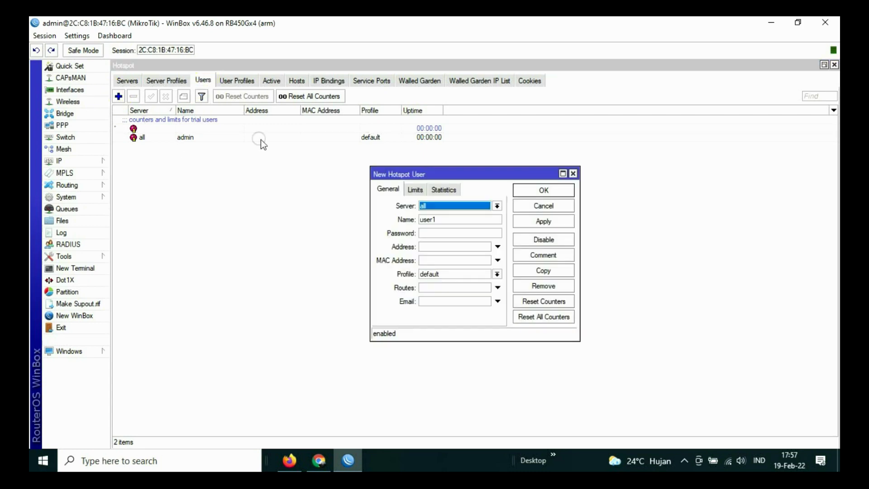
double_click(442, 221)
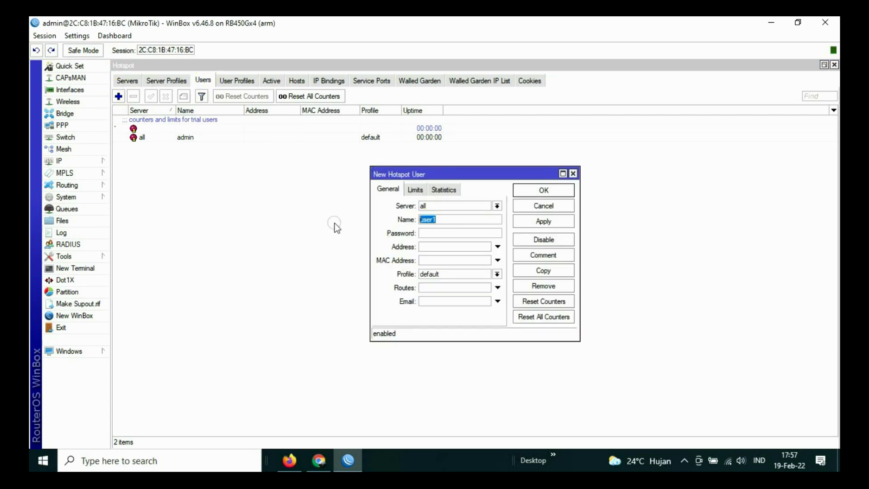
click(442, 219)
click(438, 231)
text(123)
click(415, 190)
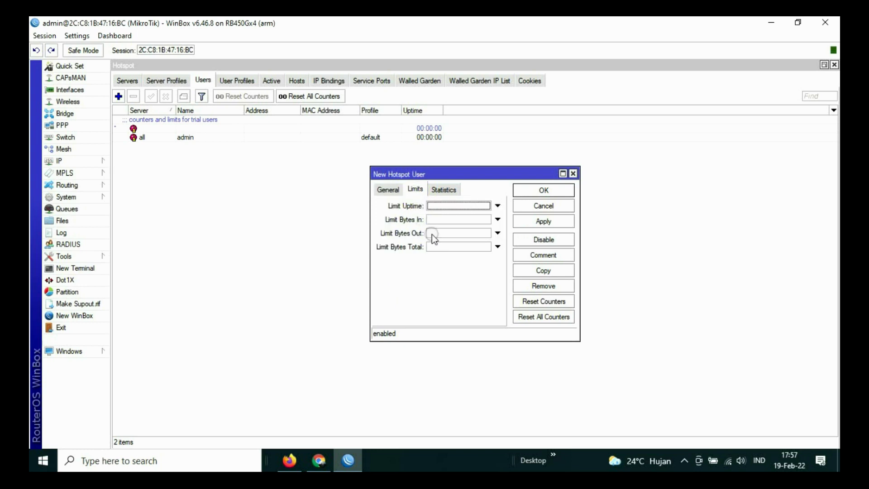
drag(422, 195, 387, 185)
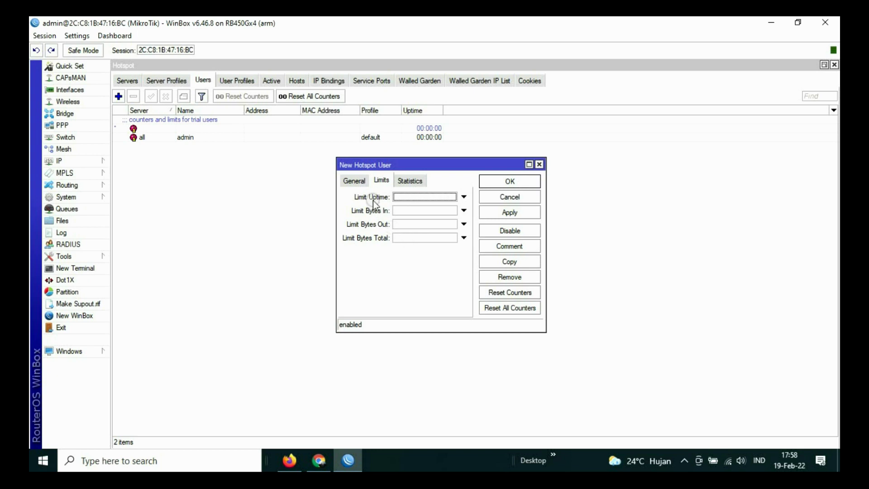
click(356, 181)
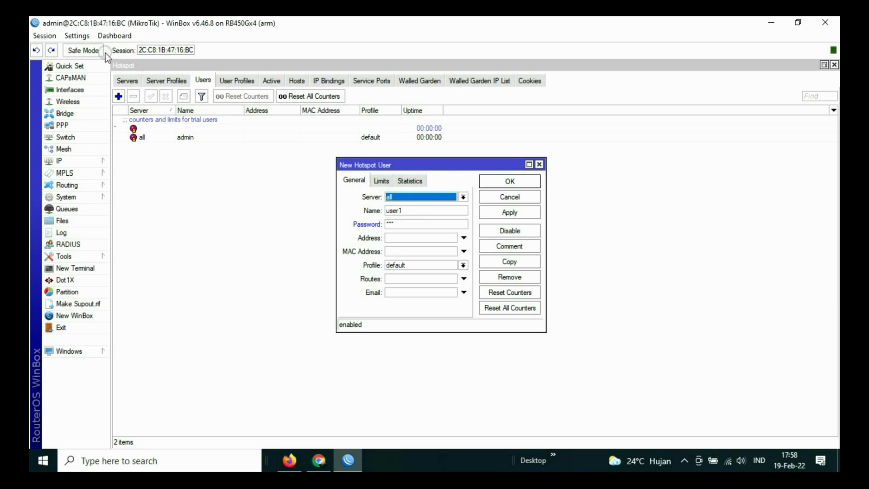
click(81, 38)
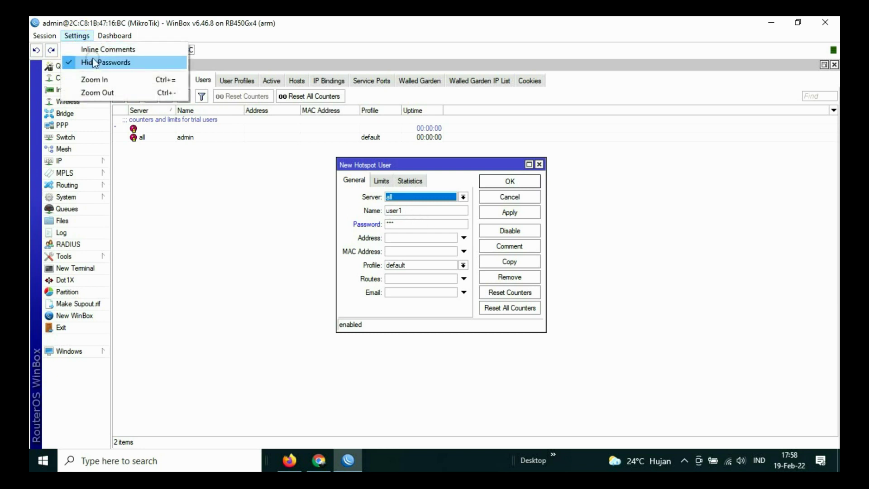
click(94, 62)
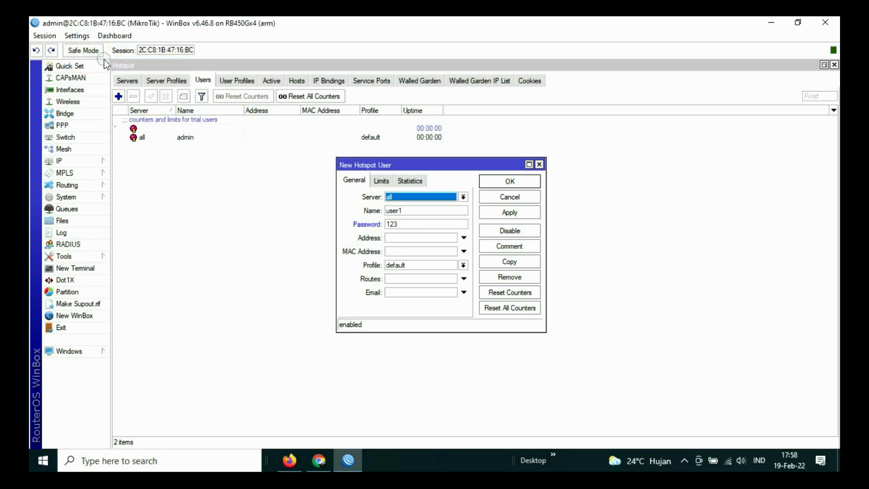
click(79, 37)
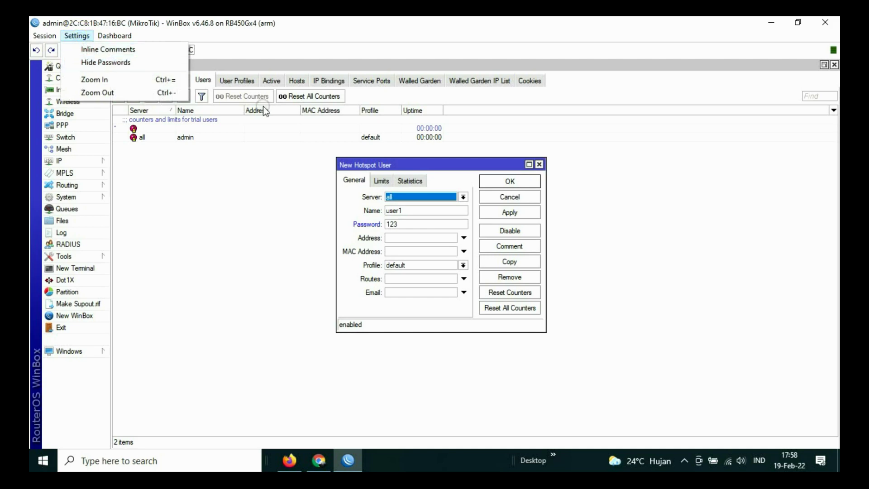
click(393, 225)
double_click(392, 224)
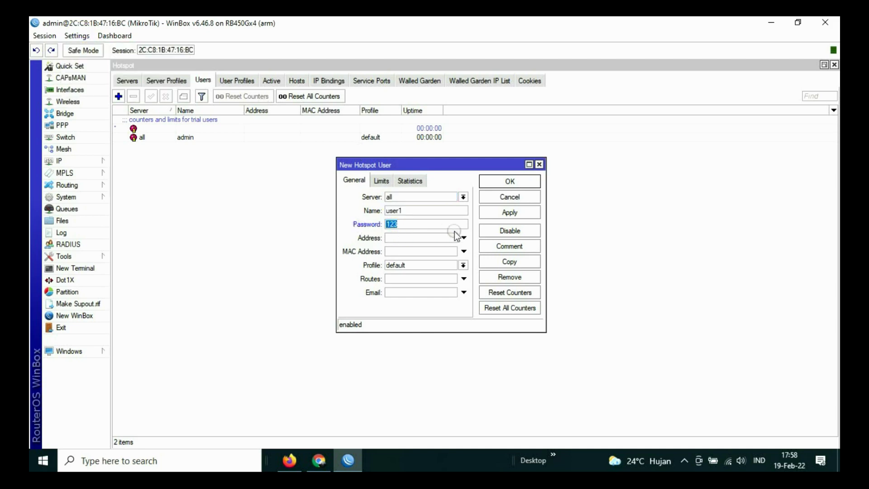
click(509, 211)
click(510, 181)
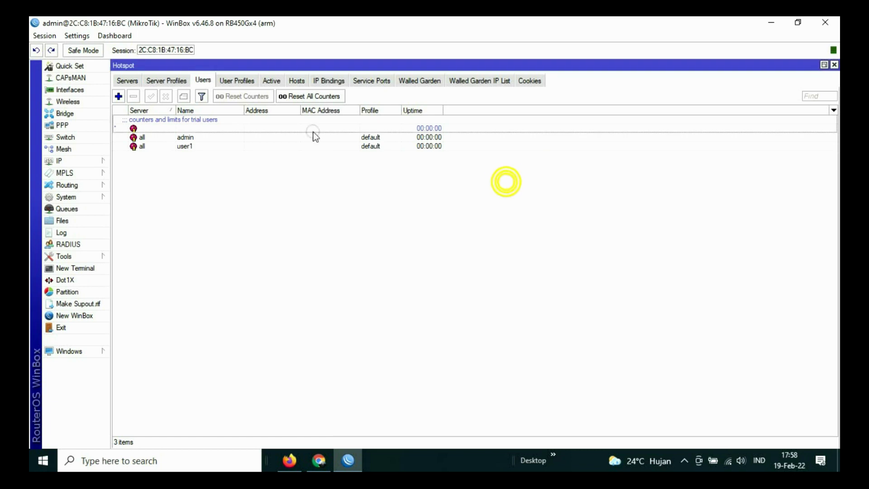
Step: Add hotspot users user2 and user3, each with the same password
click(118, 96)
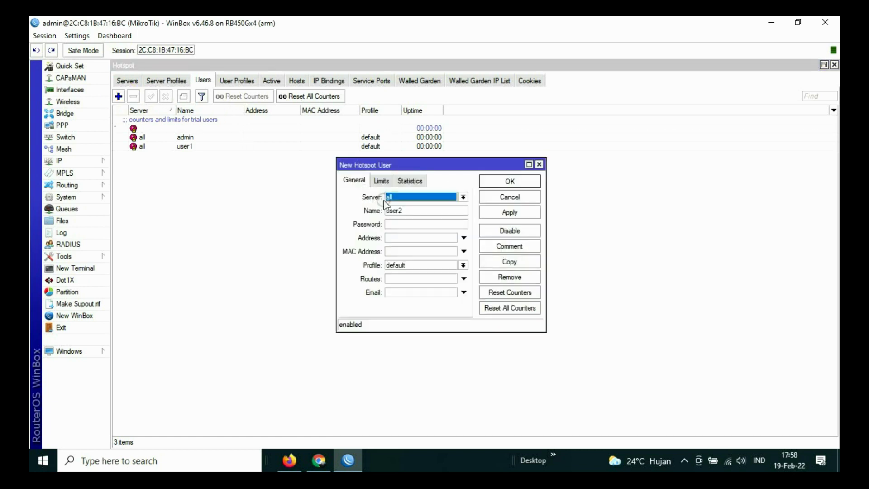
click(405, 224)
text(123)
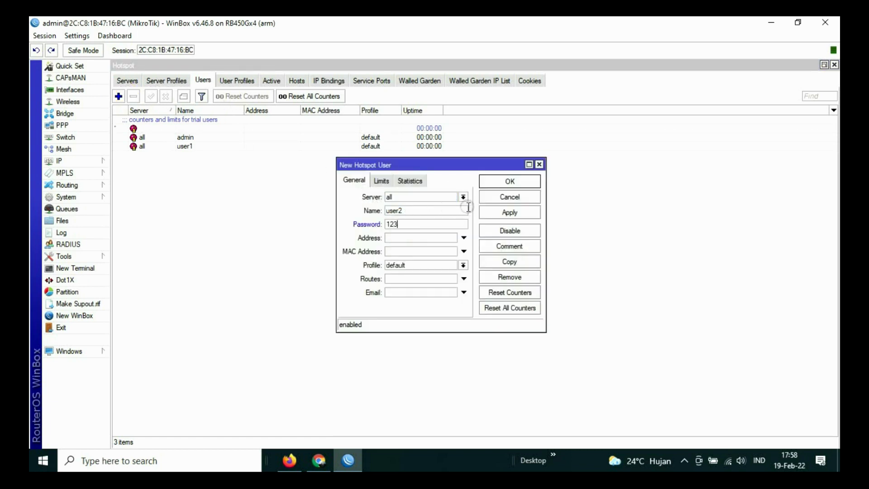
click(511, 214)
click(510, 182)
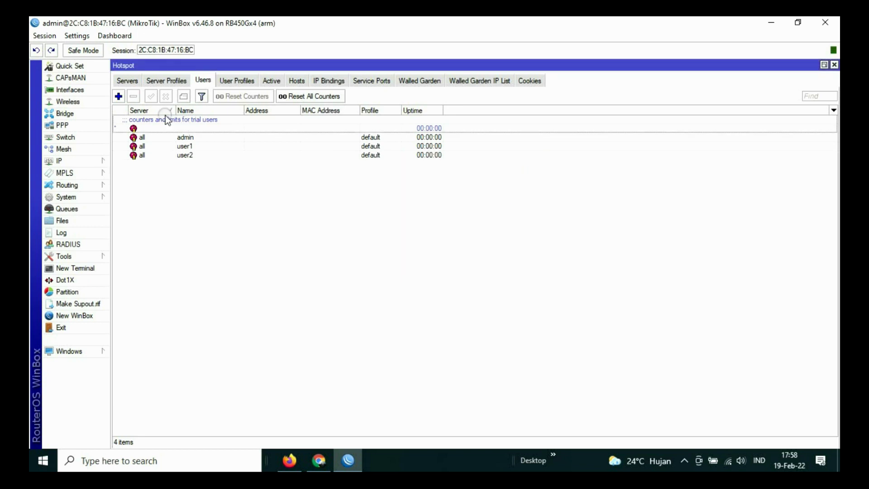
click(118, 96)
click(400, 222)
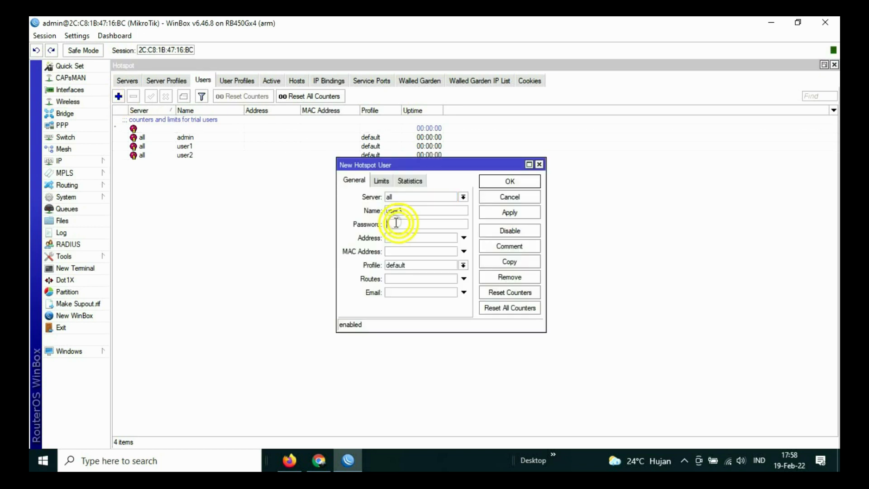
text(123)
click(506, 214)
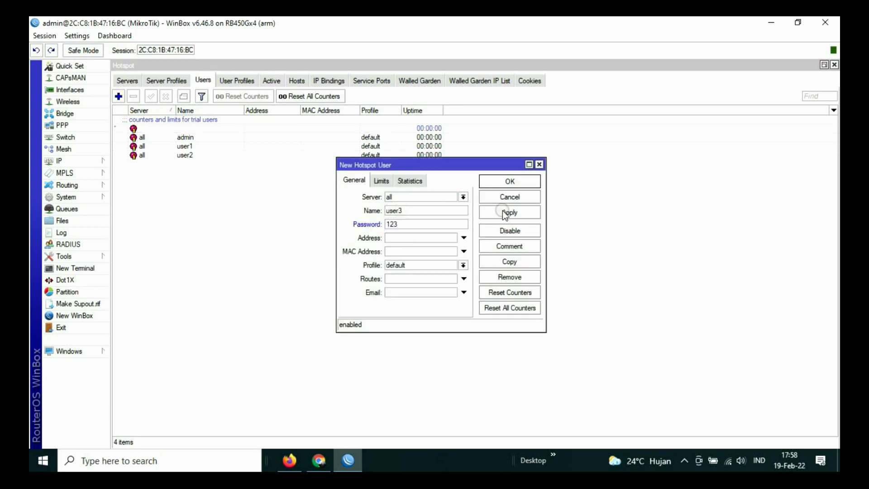
click(522, 183)
click(196, 81)
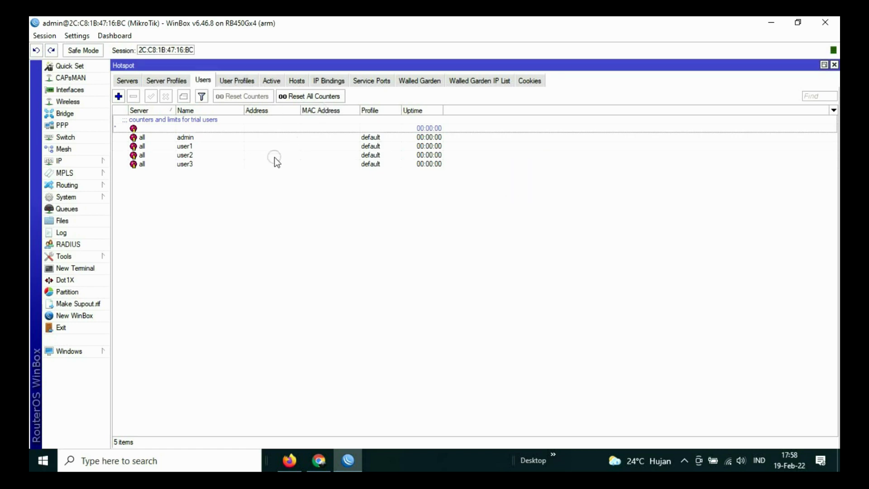
Step: Bring the YouTube video in Firefox forward and skip its ad
click(311, 461)
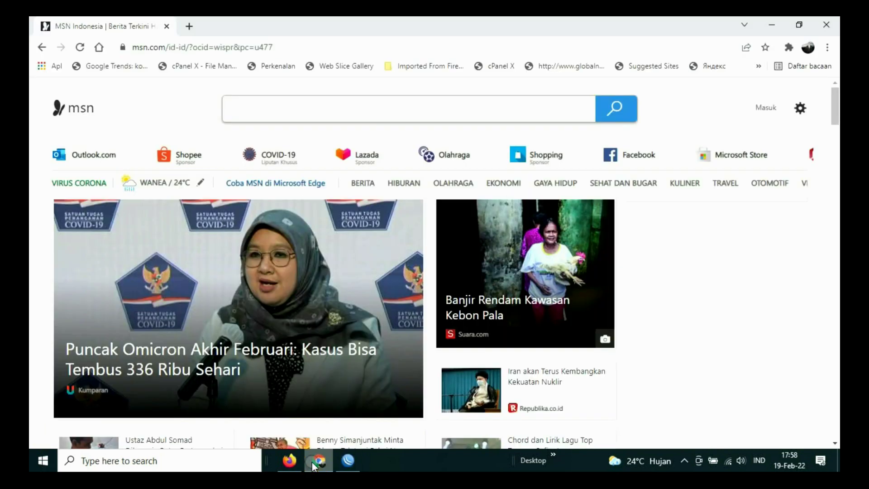
click(311, 461)
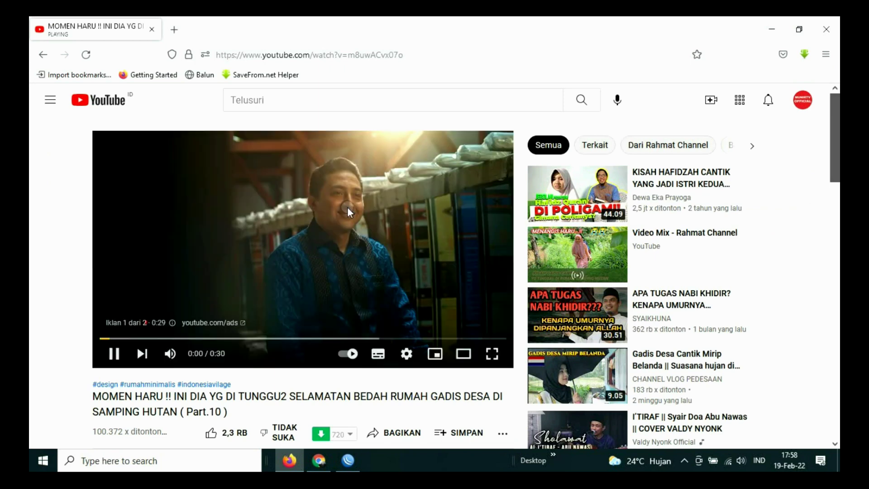
click(406, 353)
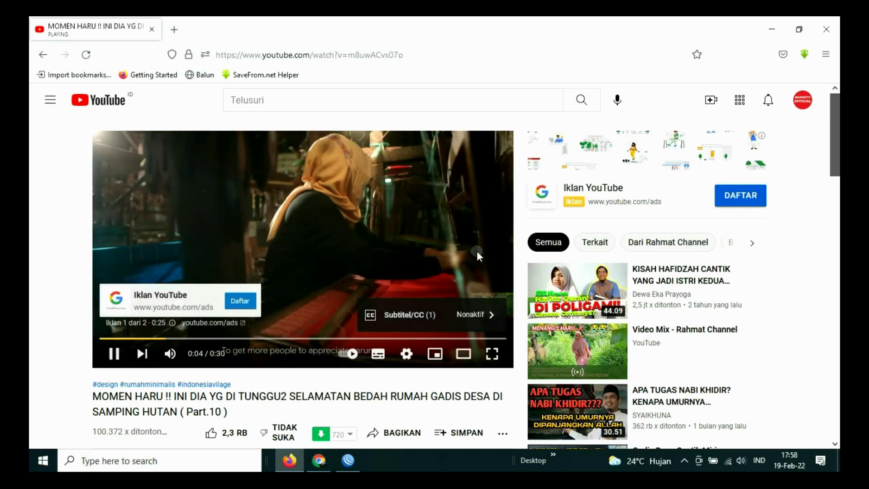
click(458, 271)
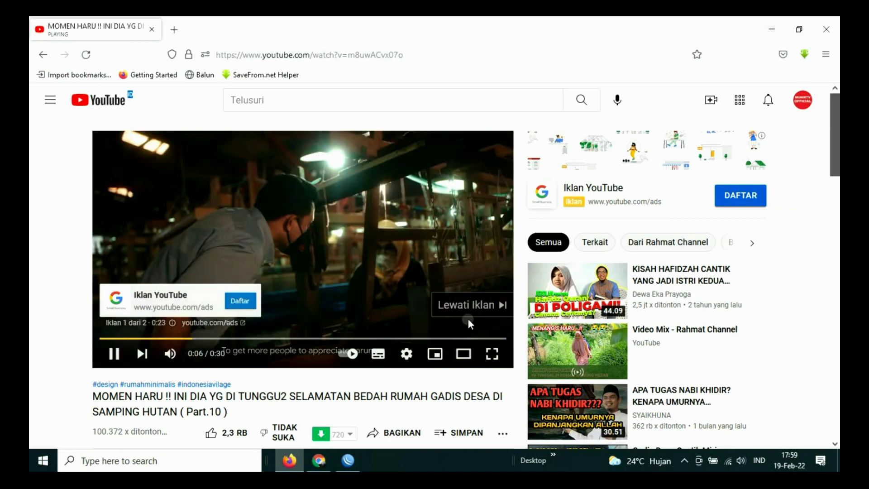
click(469, 304)
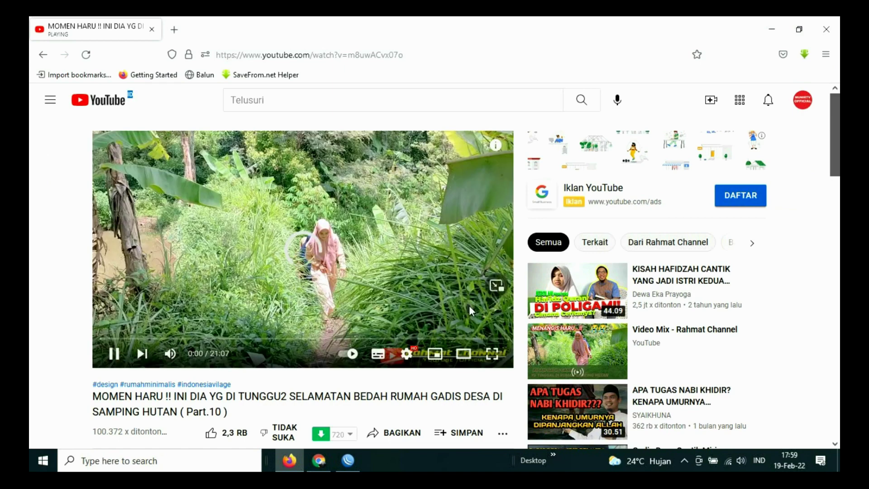
Step: Set the video quality to 1080p and switch back to WinBox
click(407, 353)
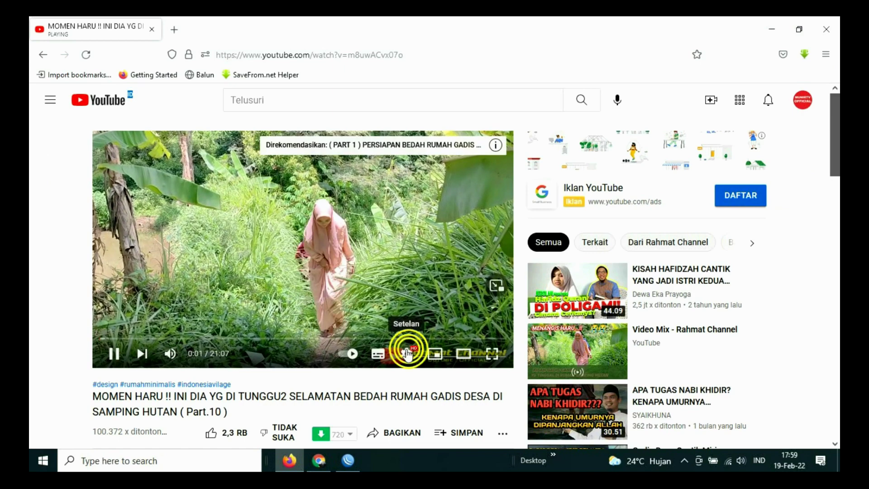
click(450, 314)
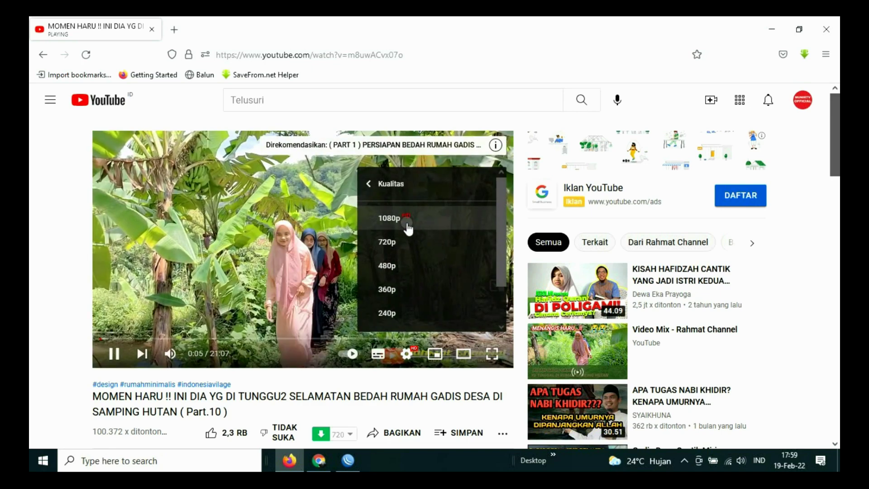
click(407, 219)
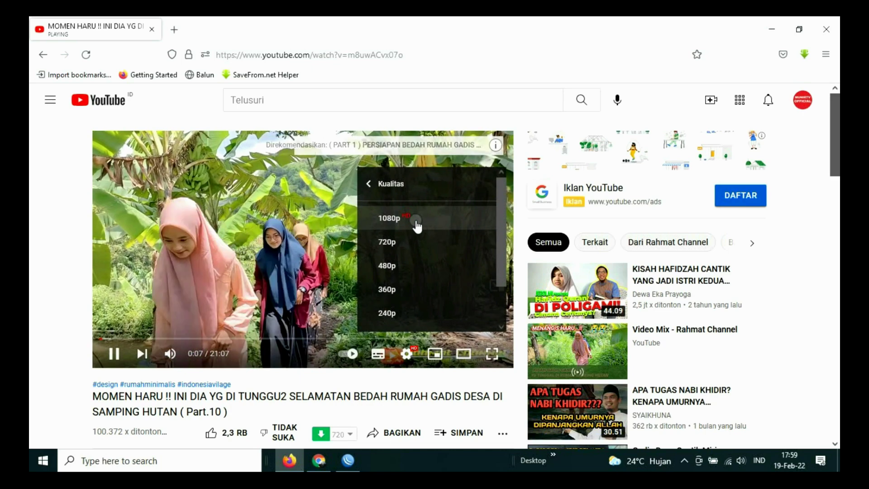
click(406, 353)
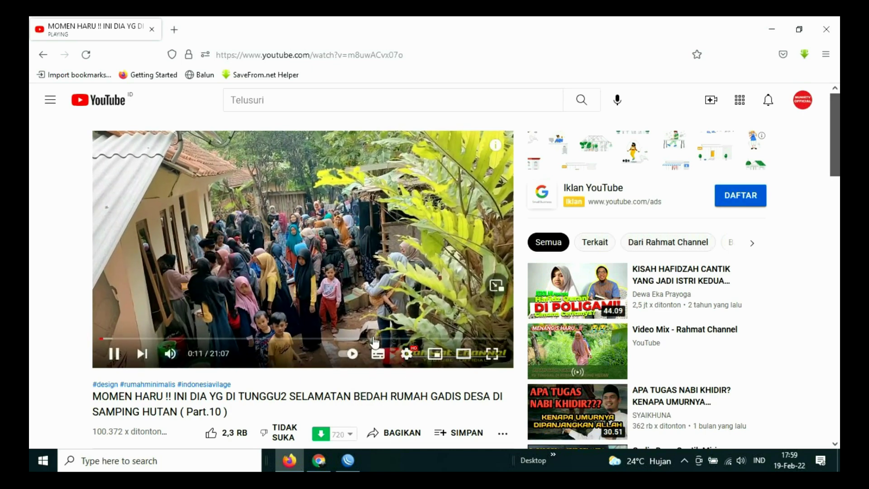
click(384, 379)
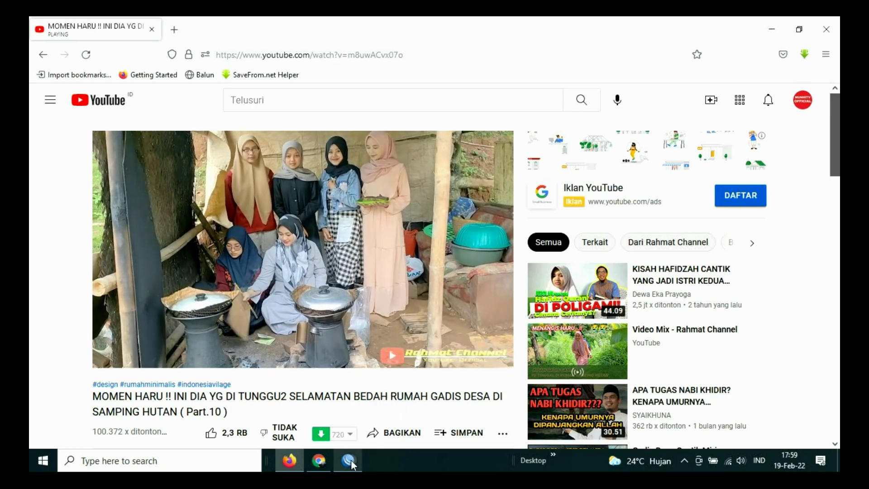
click(347, 460)
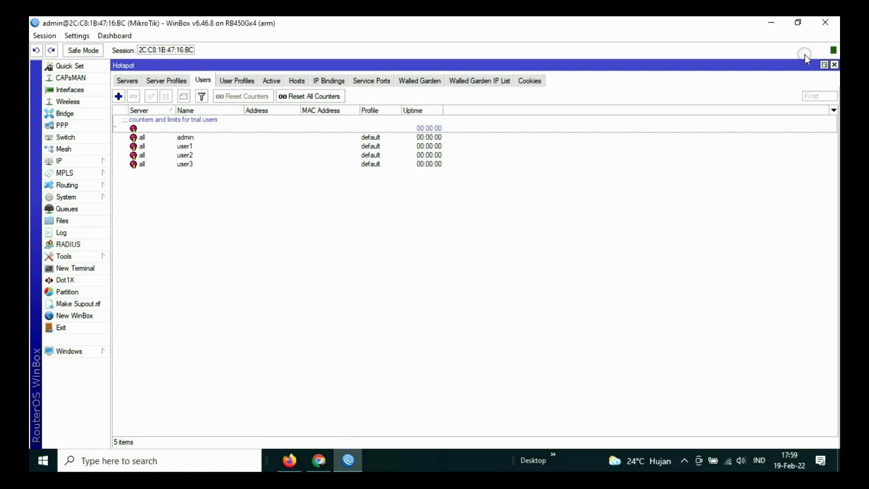
Step: Close the Hotspot window and open the Firewall Mangle rules
click(834, 65)
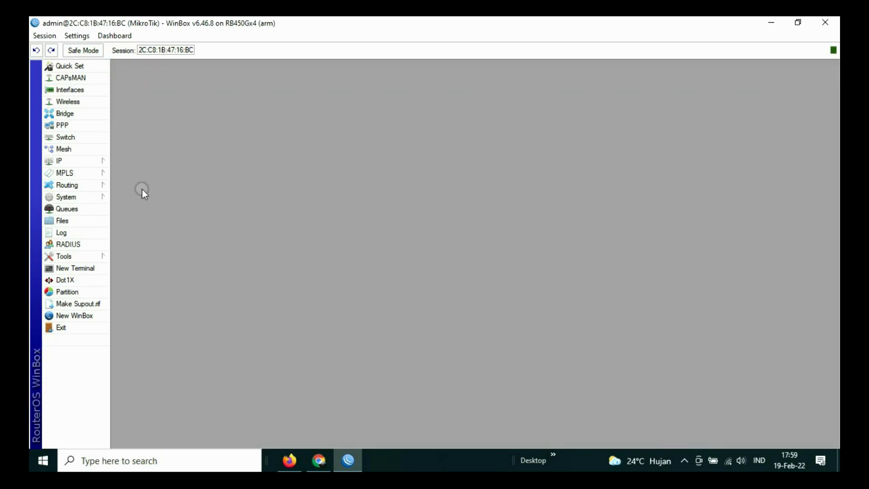
click(68, 162)
click(139, 252)
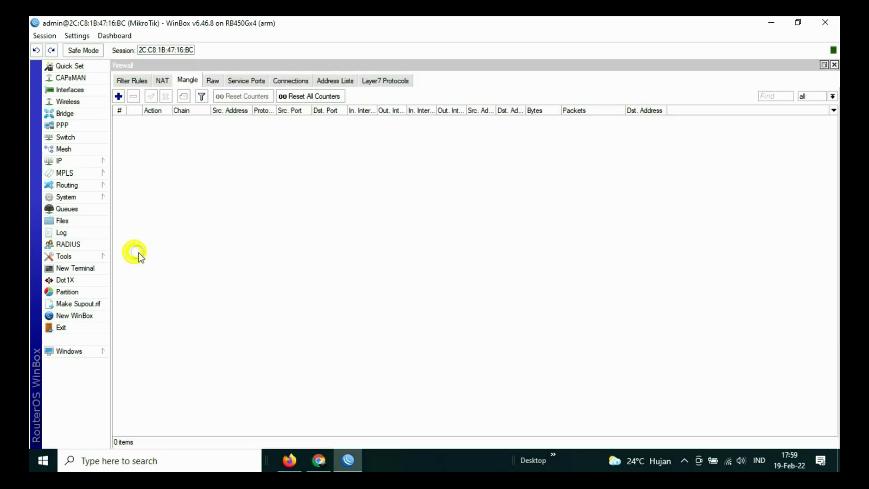
click(181, 81)
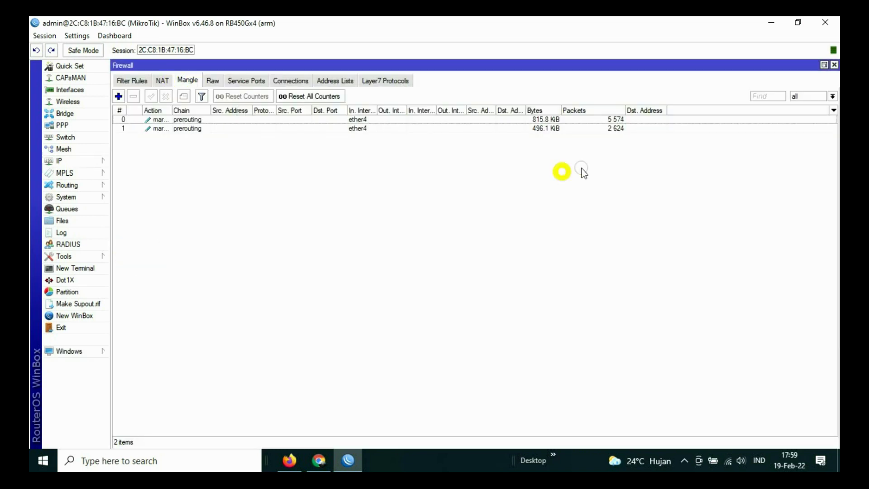
Step: Check both ether4 mangle rules' counters (5,968 and 2,690 packets), then return to Firefox
click(615, 129)
click(618, 120)
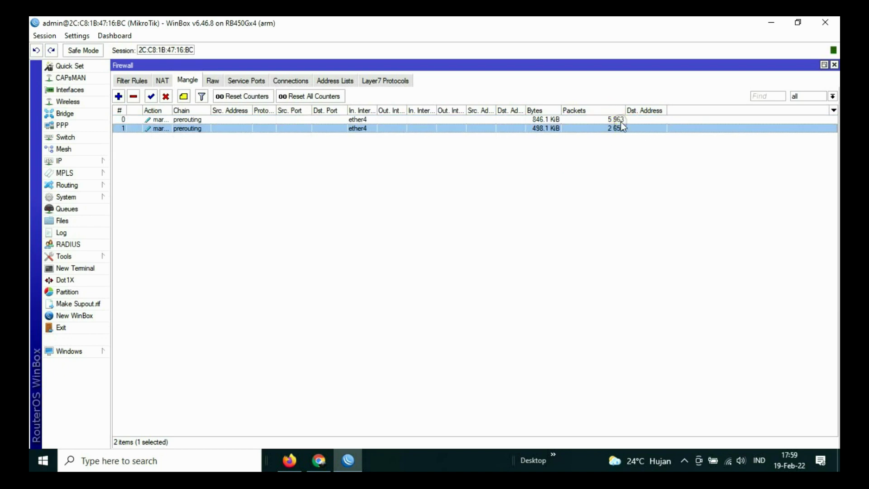
click(616, 130)
click(620, 119)
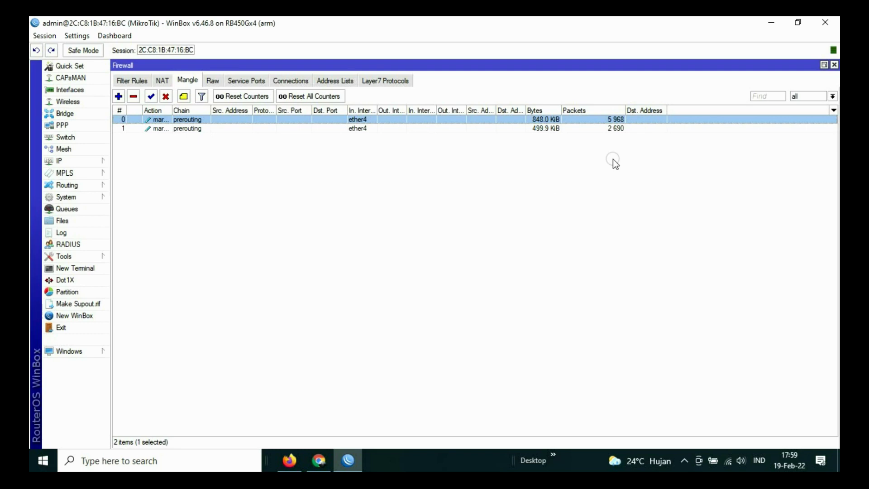
click(289, 461)
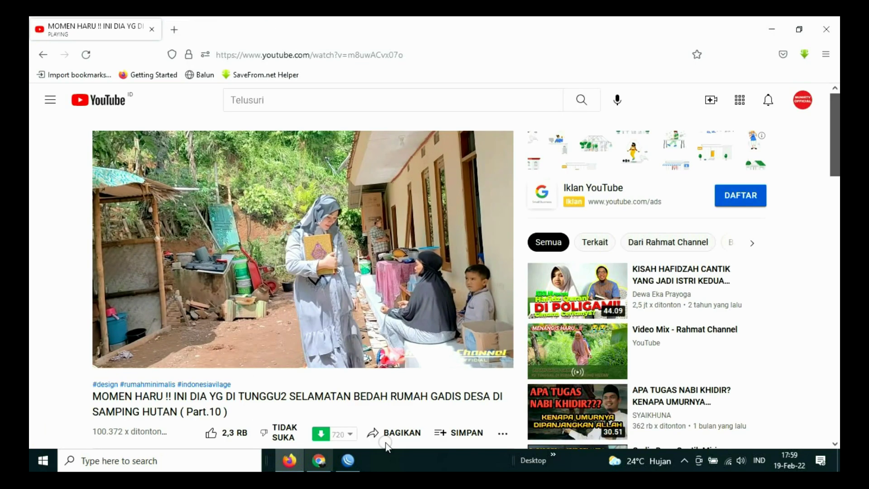
Step: Load speedtest.net in a new tab in place of the YouTube tab
click(176, 31)
click(152, 30)
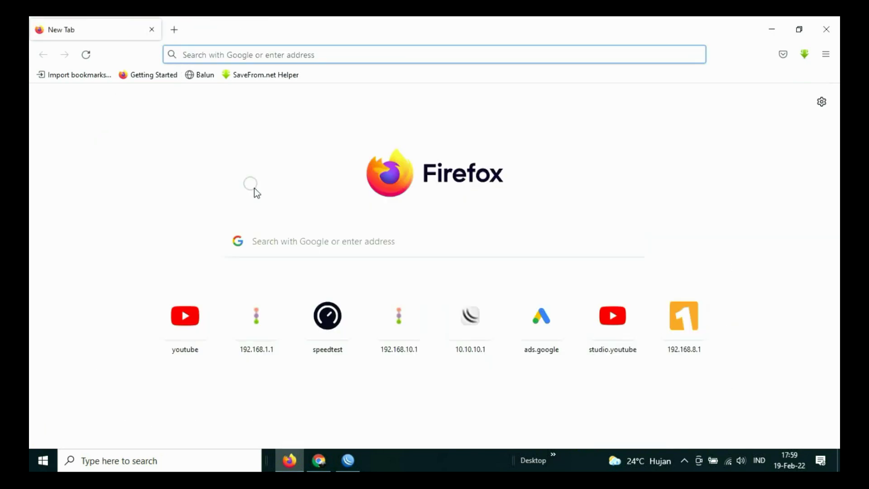
click(336, 314)
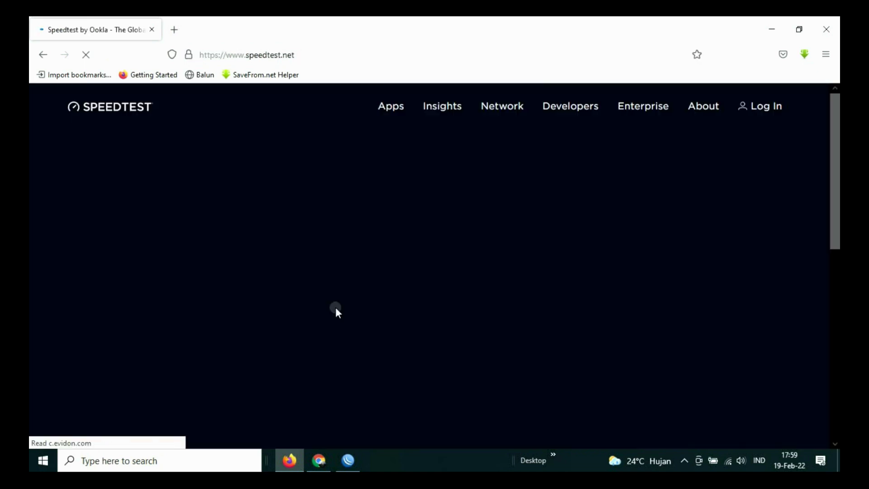